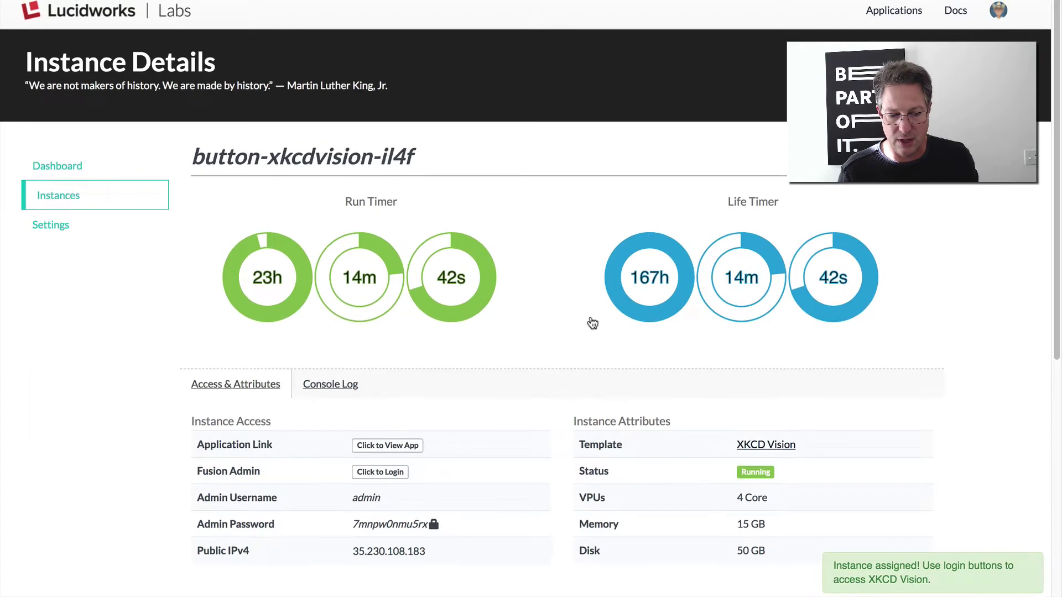
Step: Copy the admin password from the XKCD Vision instance's access details
scroll(591, 322, down, 1)
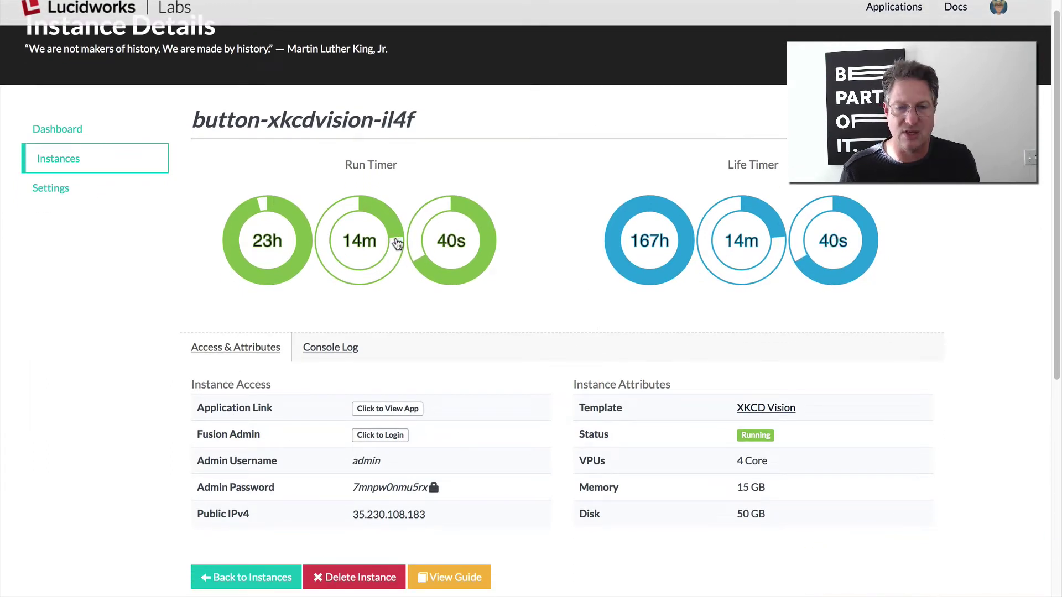
scroll(551, 309, up, 1)
scroll(551, 308, down, 1)
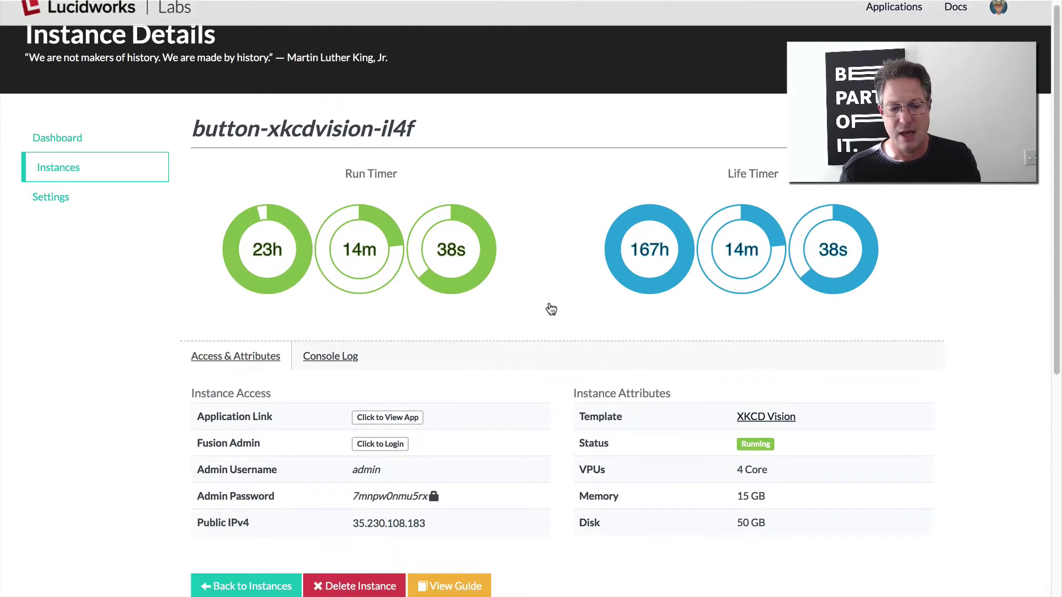
scroll(551, 308, up, 2)
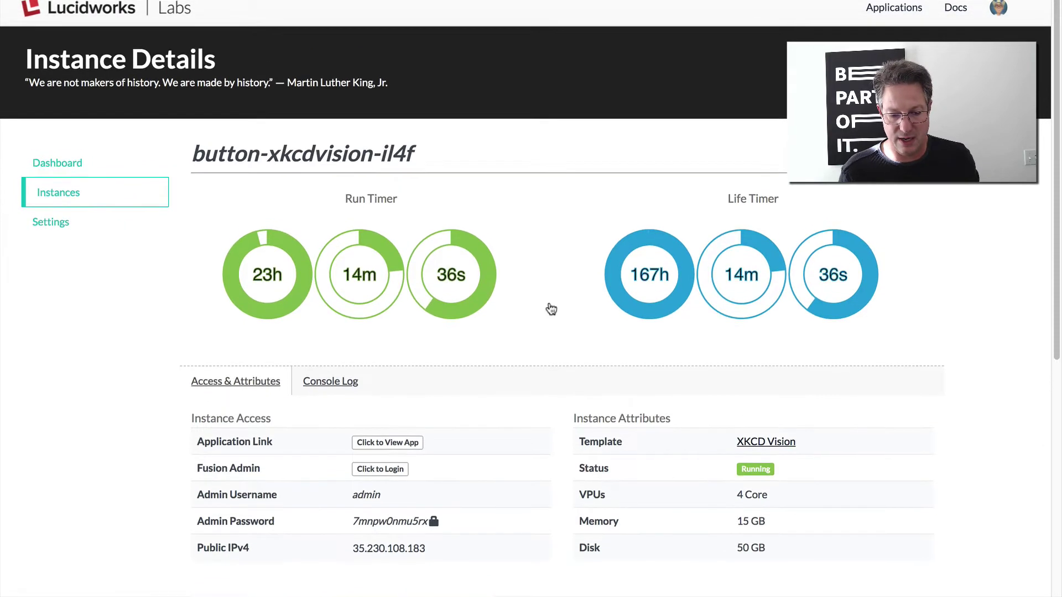
click(393, 520)
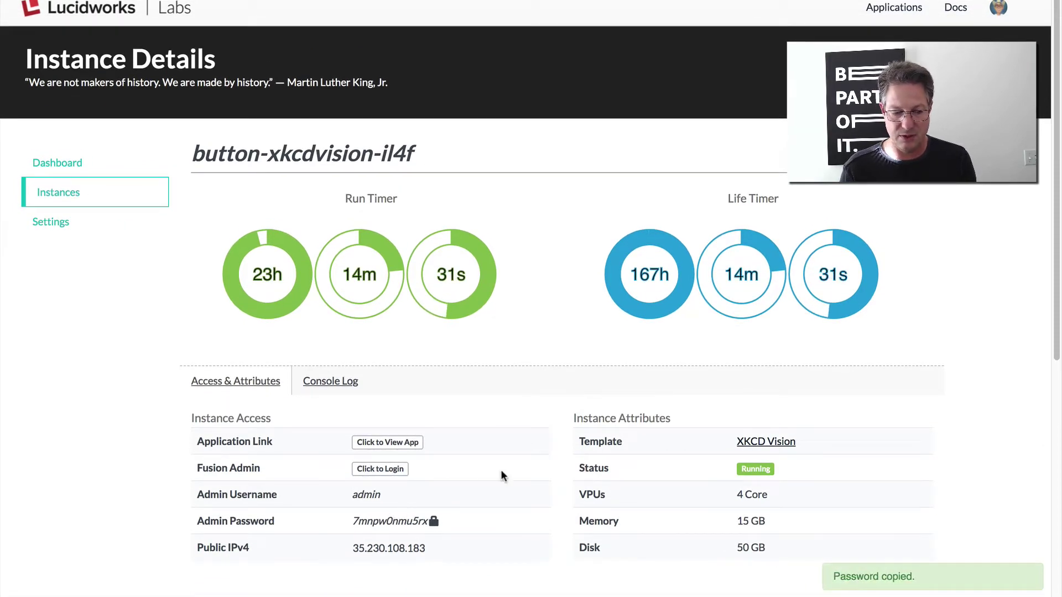
Step: Go to the instance's Fusion admin and open the XKCD Vision app in the Fusion workspace
click(386, 469)
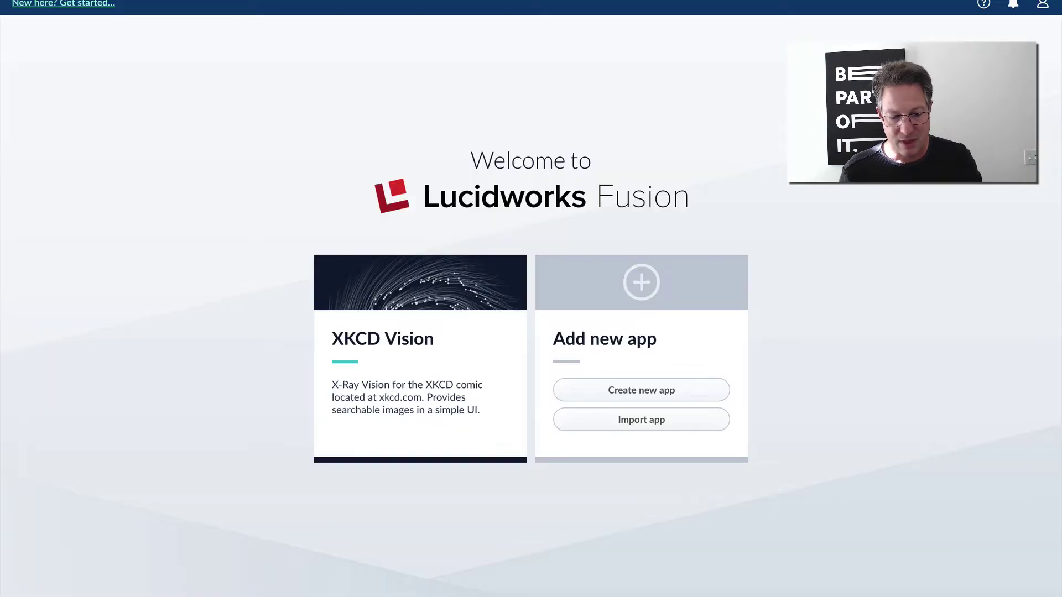
click(485, 443)
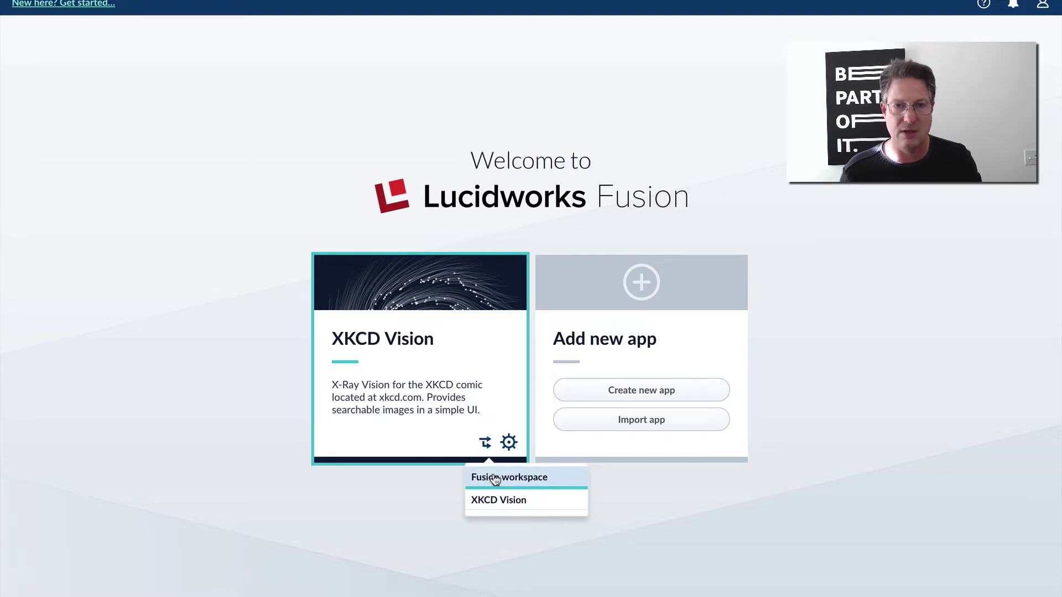
click(495, 477)
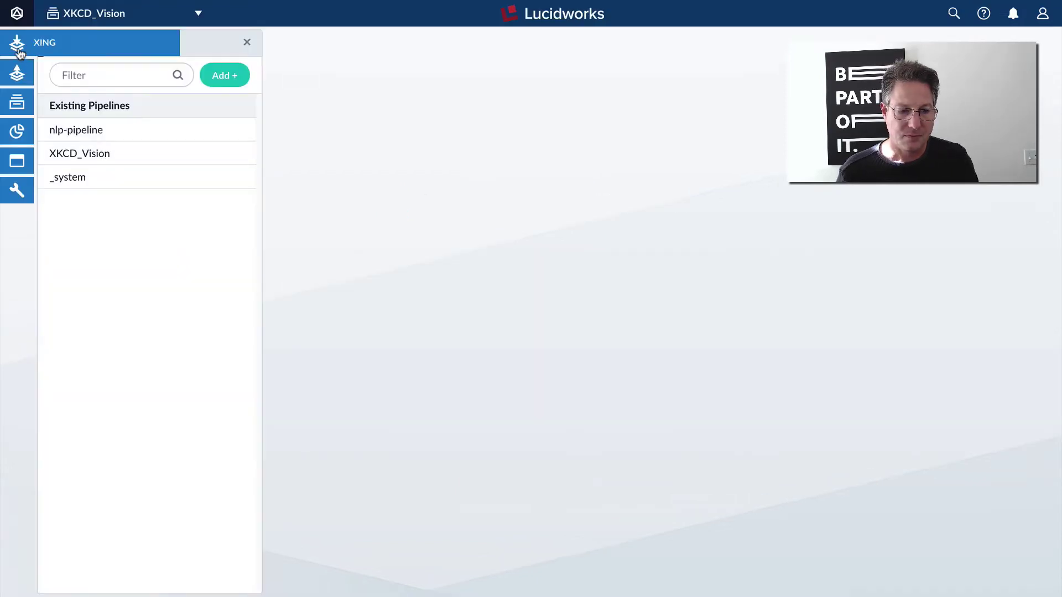
Step: Open the XKCD web datasource and check its start link
mouse_move(16, 43)
click(66, 97)
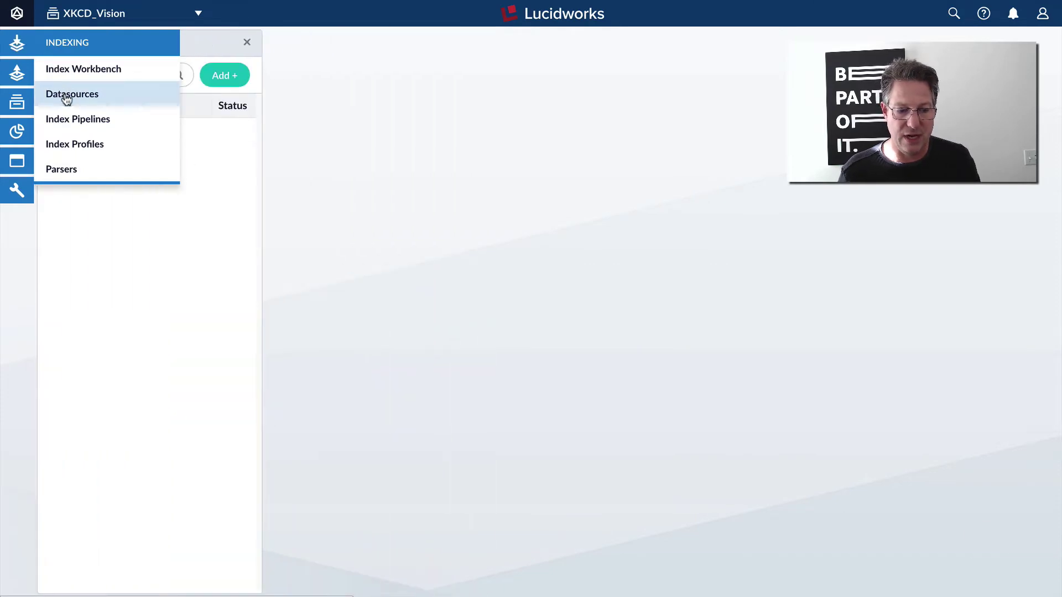
click(86, 134)
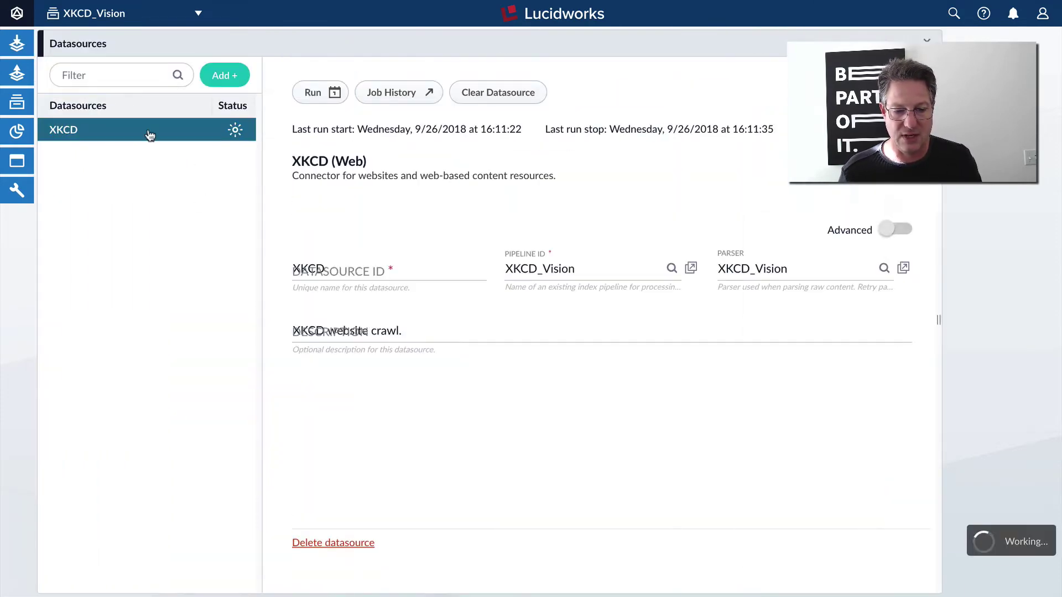
mouse_move(471, 461)
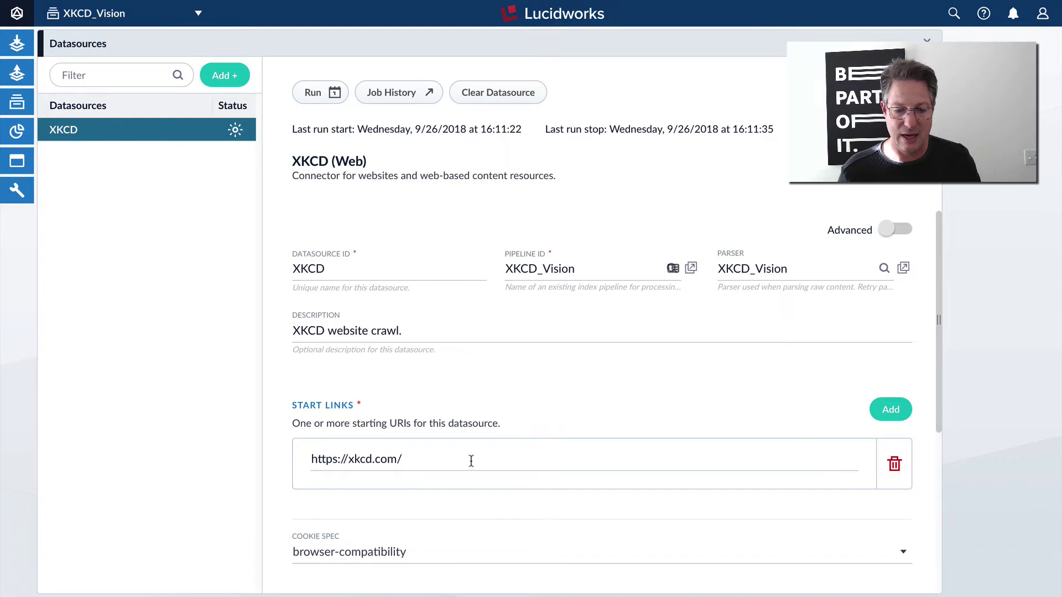
drag(442, 460, 306, 464)
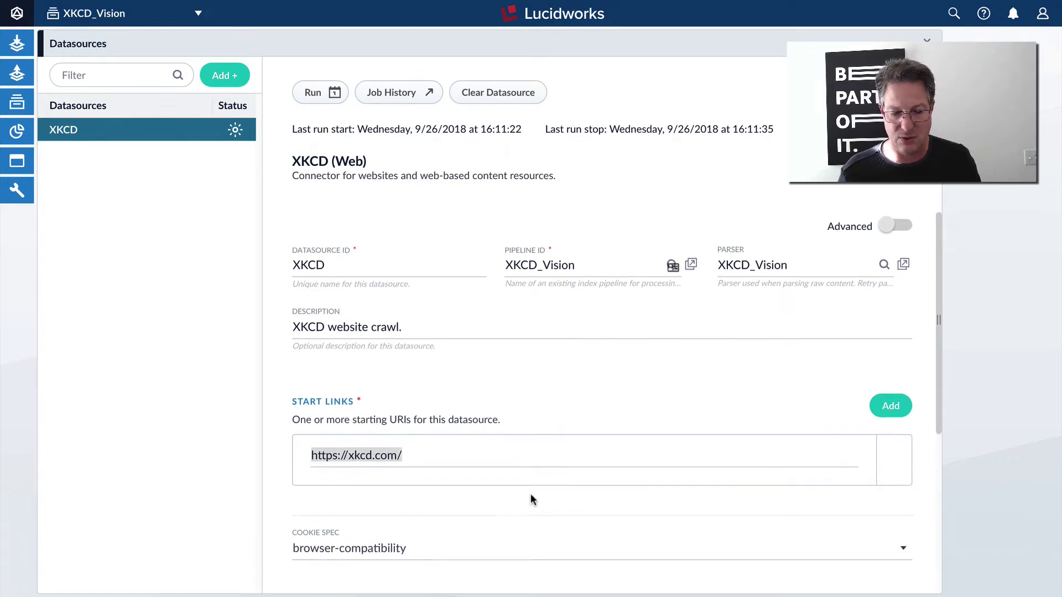
Step: Expand the datasource's Limit Documents settings and check the maximum number of items
scroll(530, 493, down, 5)
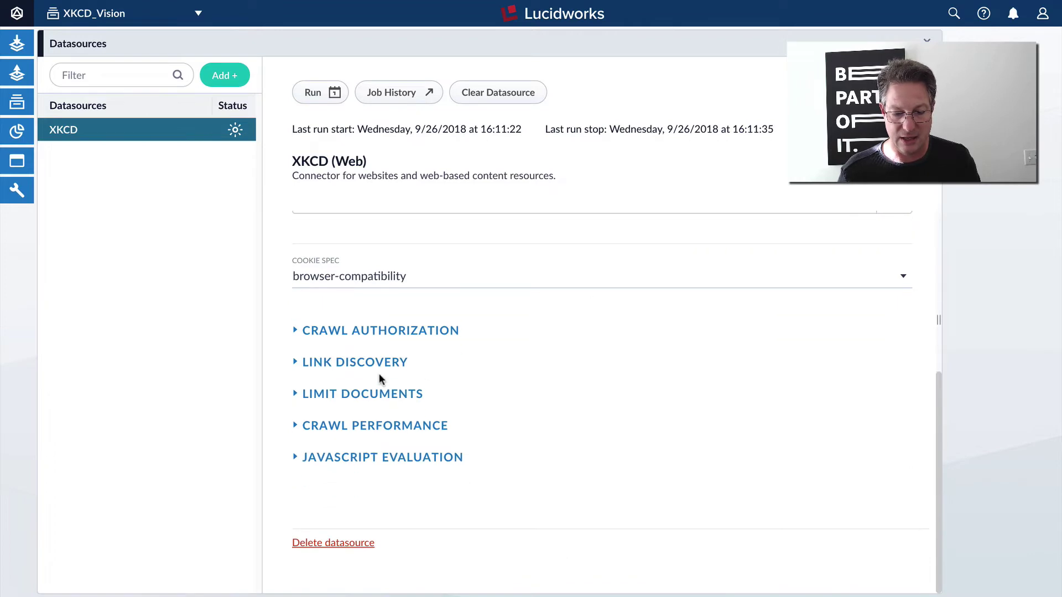
click(362, 395)
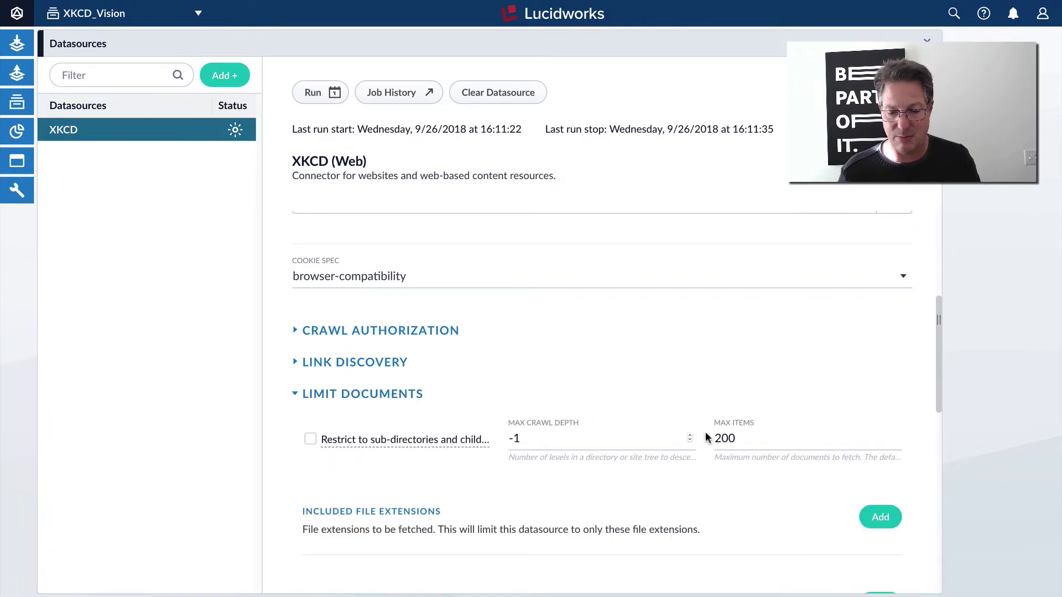
double_click(723, 431)
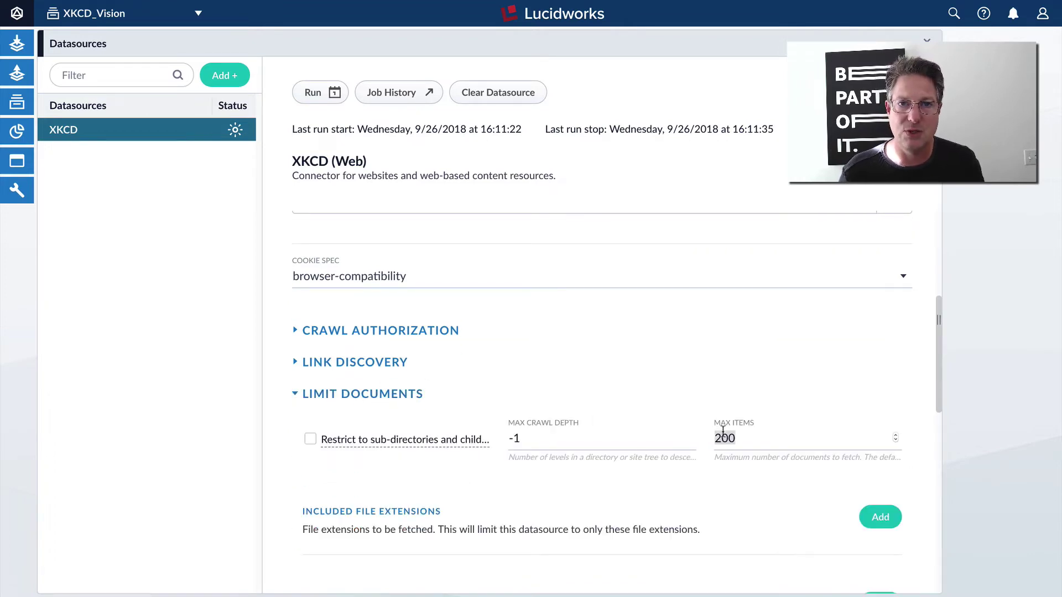
scroll(723, 432, up, 4)
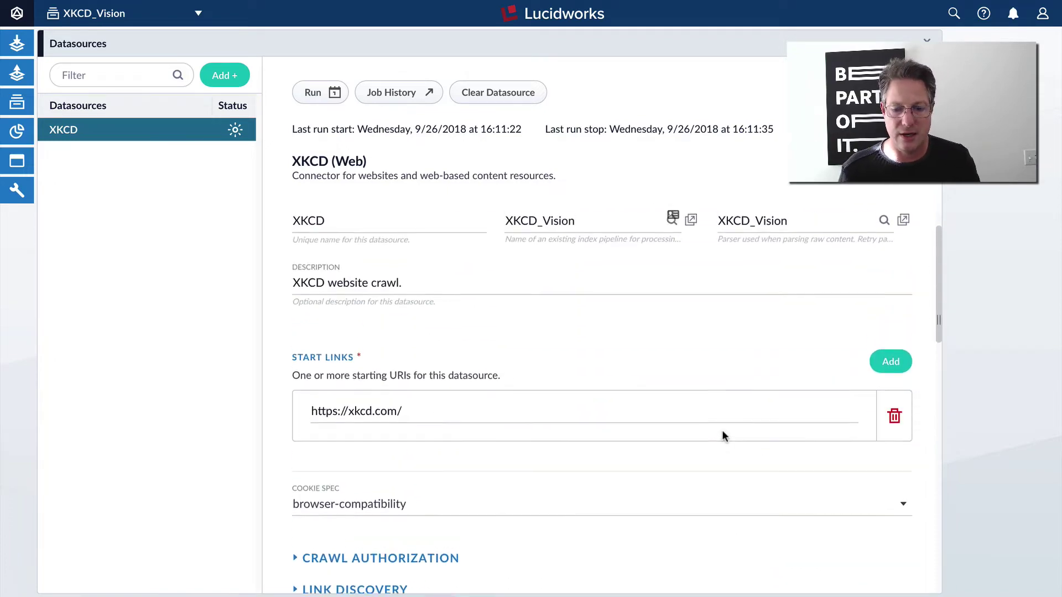
Step: Examine the inclusive regex that restricts which comic URIs the XKCD datasource crawls
scroll(723, 432, down, 10)
scroll(721, 432, down, 2)
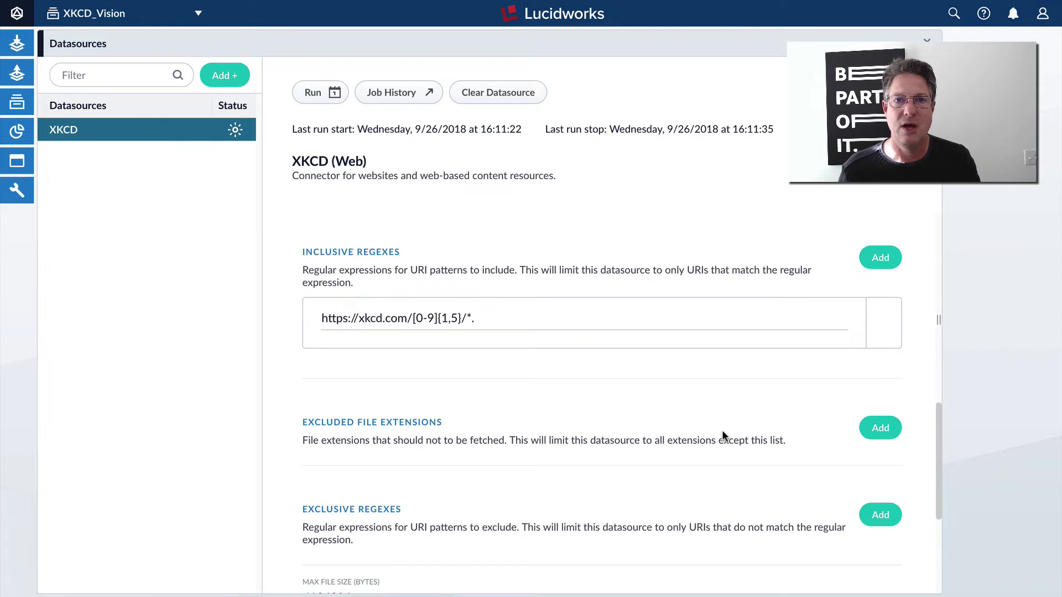
scroll(721, 431, up, 1)
drag(505, 360, 412, 358)
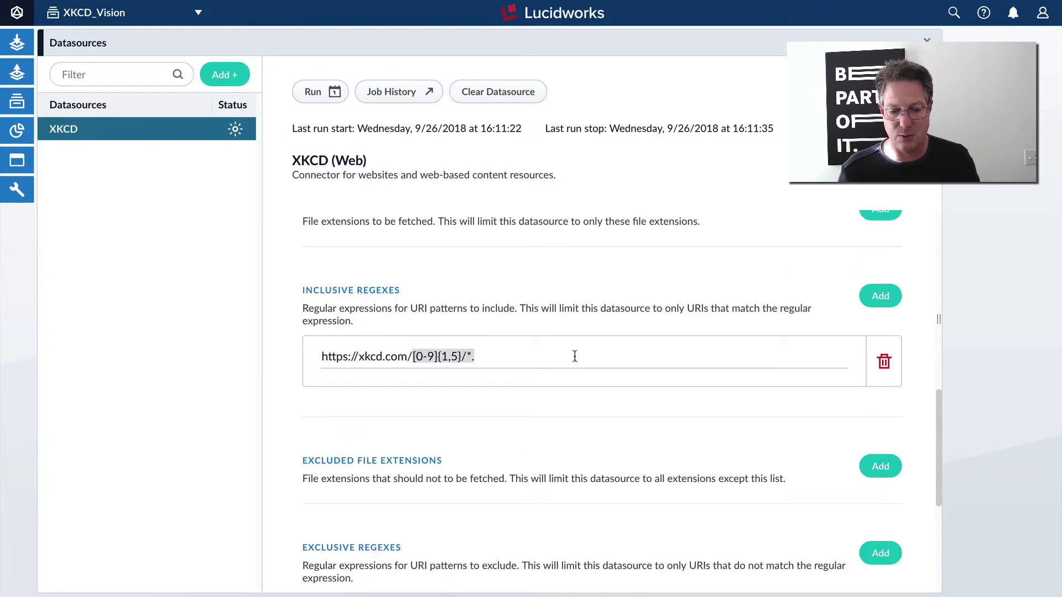
Step: Open the XKCD_Vision index pipeline, inspect the Extract Comic Image Link script, and open the Query Google Vision stage
mouse_move(17, 43)
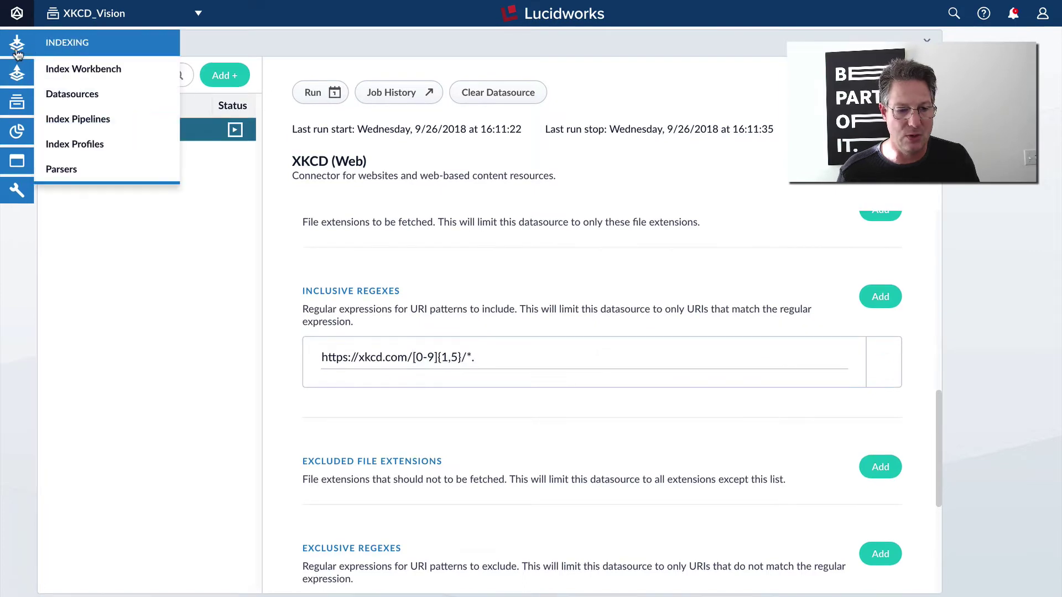
click(95, 118)
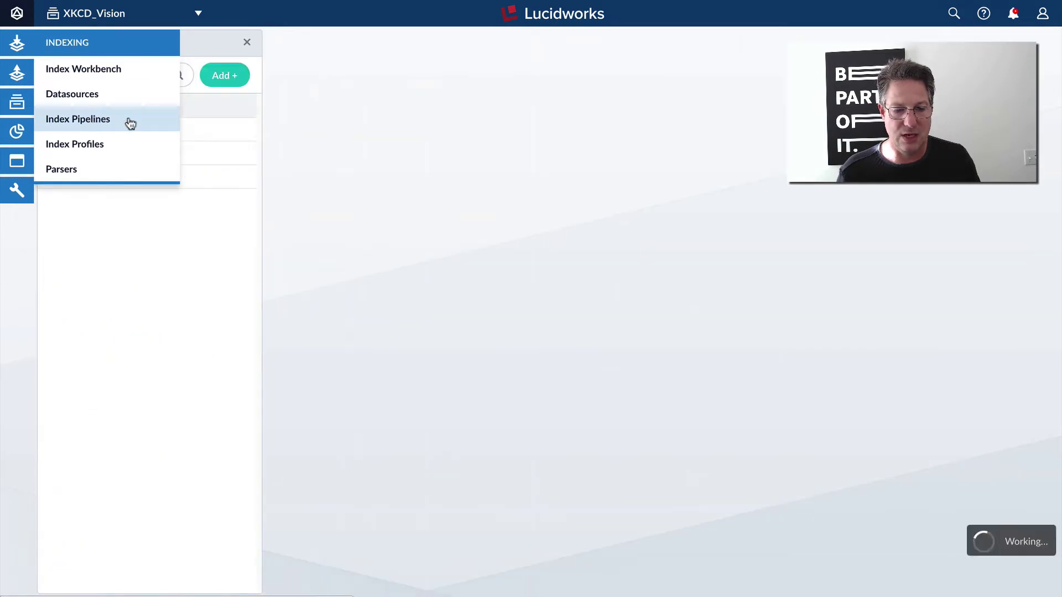
click(112, 158)
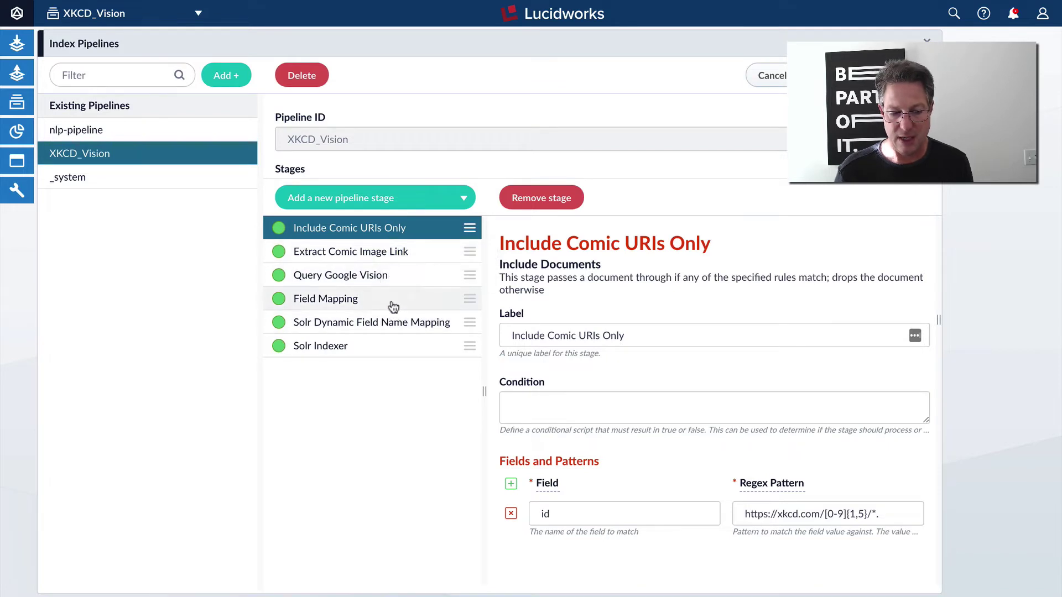
click(383, 258)
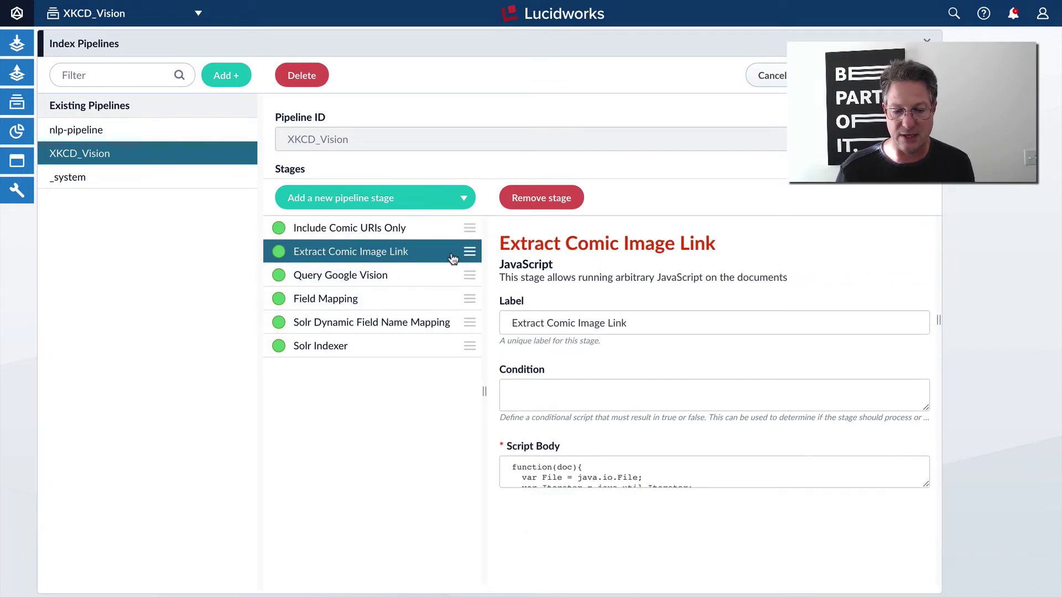
click(726, 468)
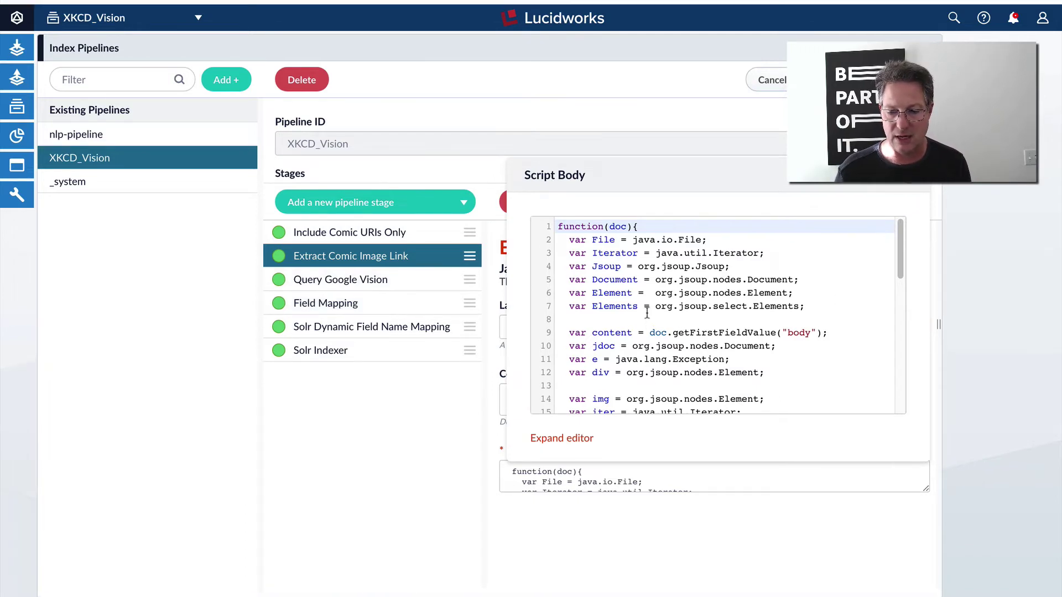
click(354, 277)
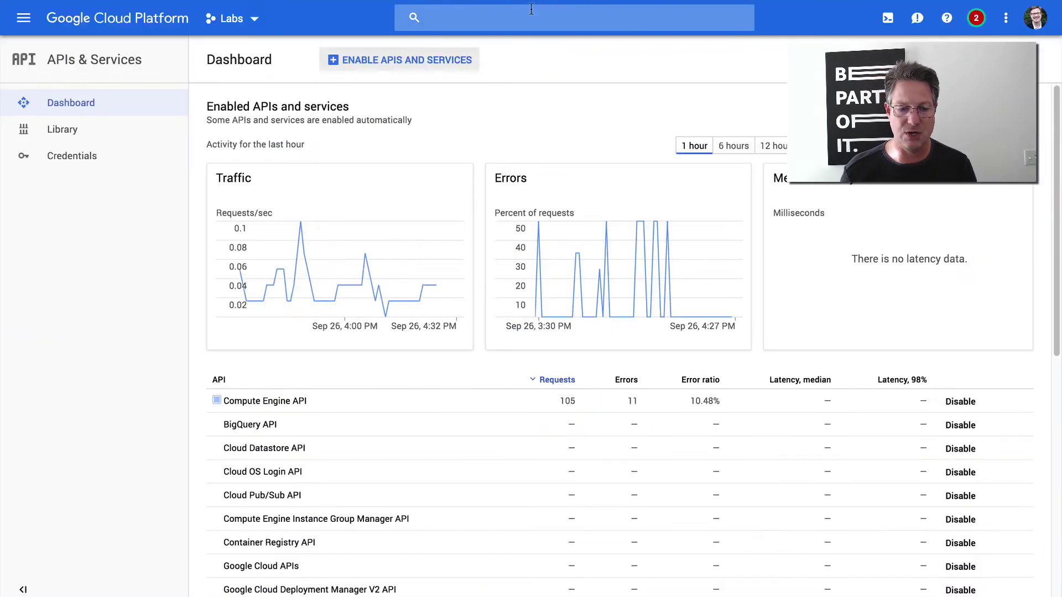
Step: In the Google Cloud Platform API Library, search for "google vision" and enable the Cloud Vision API
click(386, 62)
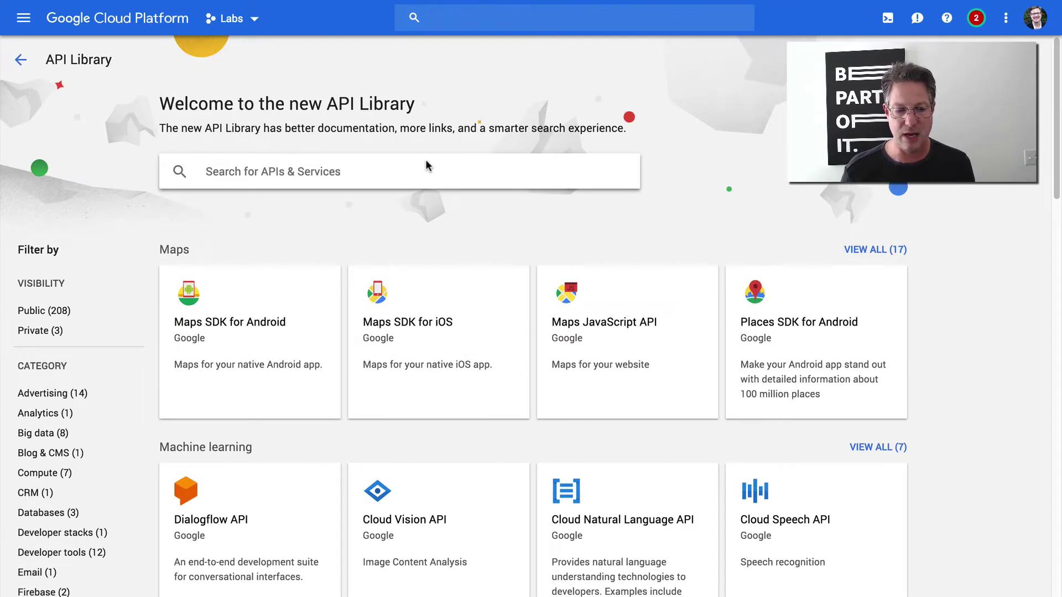
text(google )
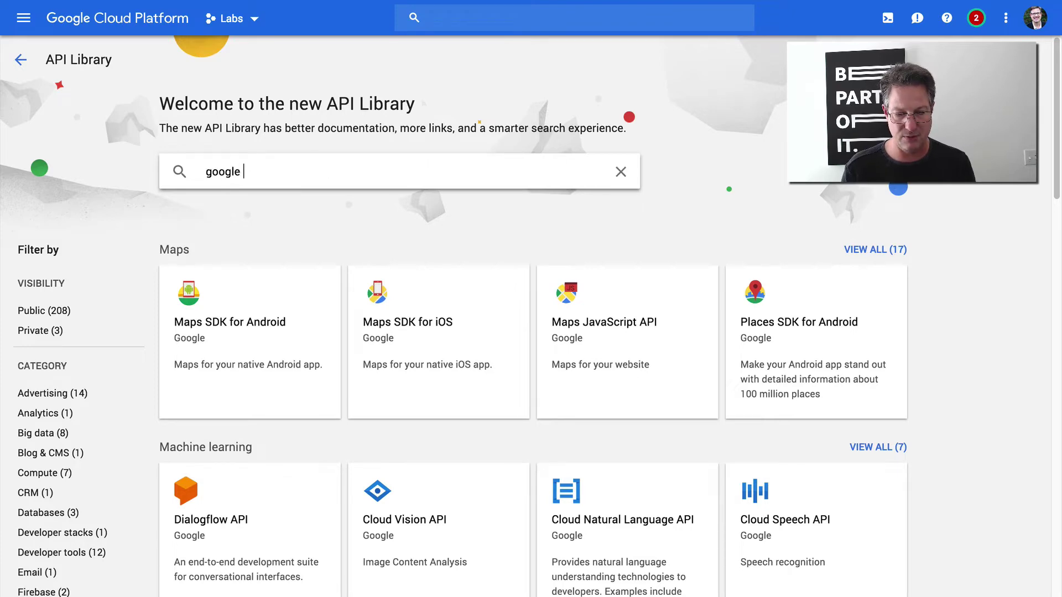
text(vision)
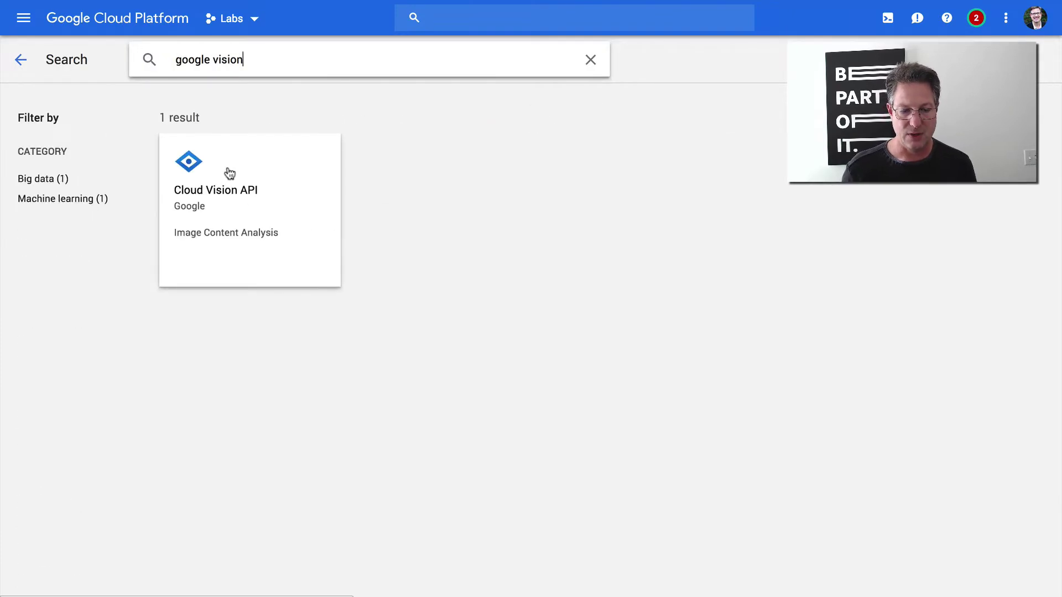
click(230, 173)
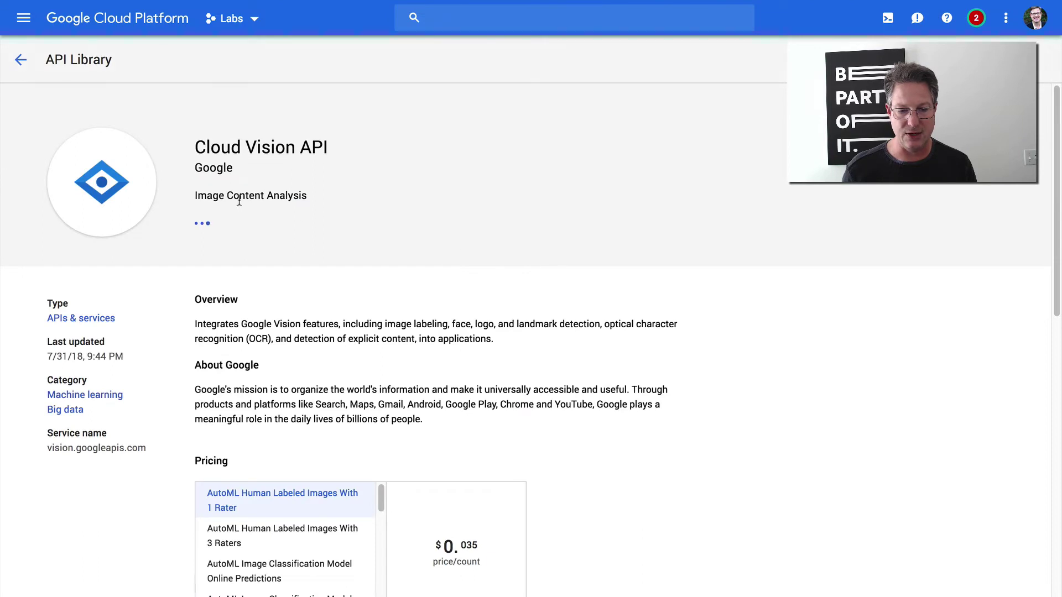
click(232, 226)
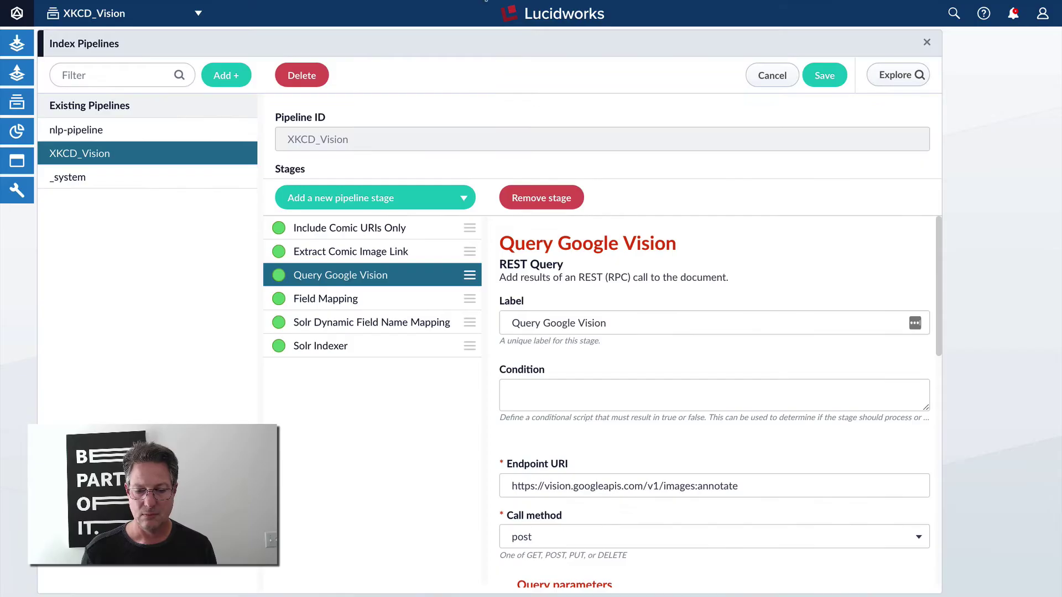
Step: Replace the key query parameter's value in the Query Google Vision stage with the copied API key and save the pipeline
scroll(835, 312, down, 4)
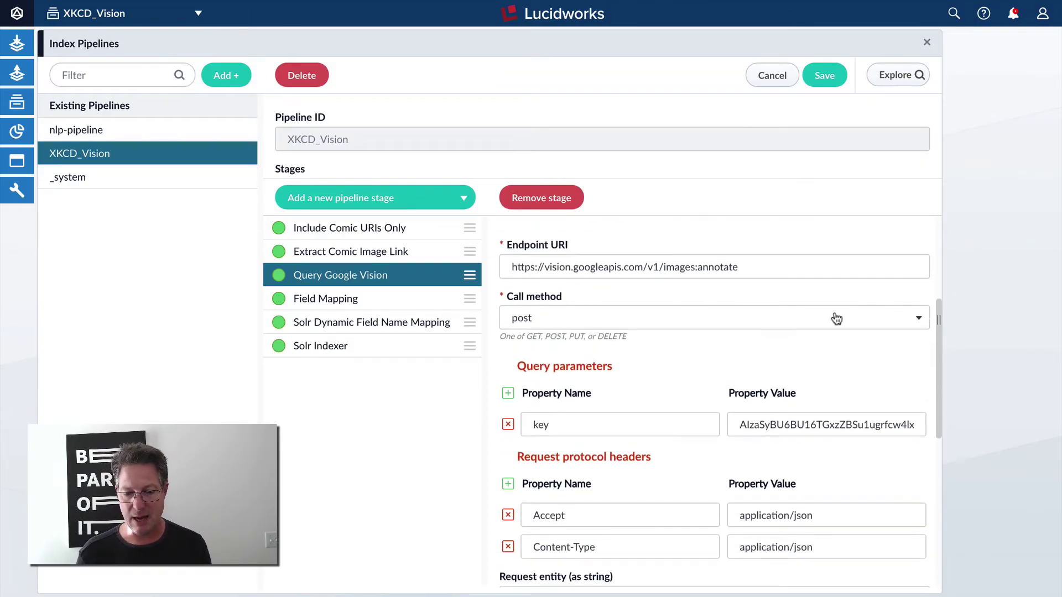
scroll(835, 318, down, 1)
click(818, 410)
key(ctrl+a)
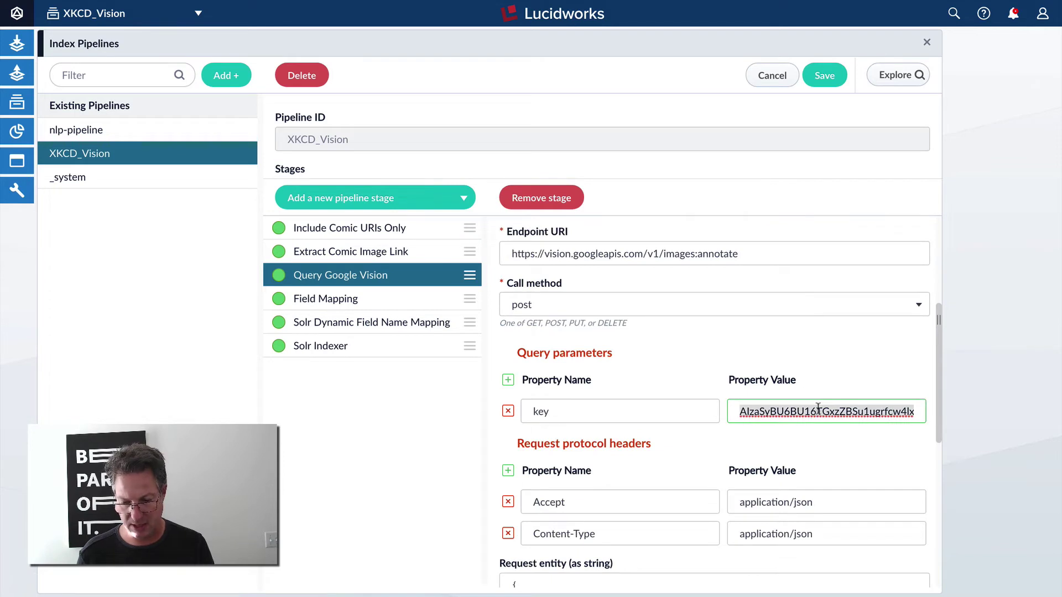
key(ctrl+v)
click(826, 77)
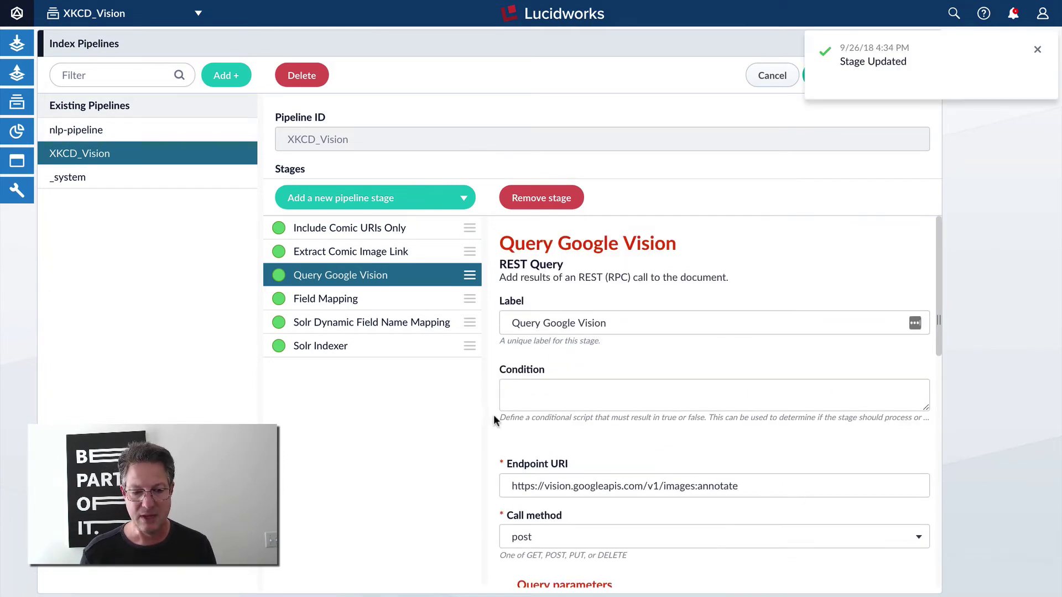
Step: Return to the XKCD datasource's settings and clear all documents associated with it
mouse_move(15, 55)
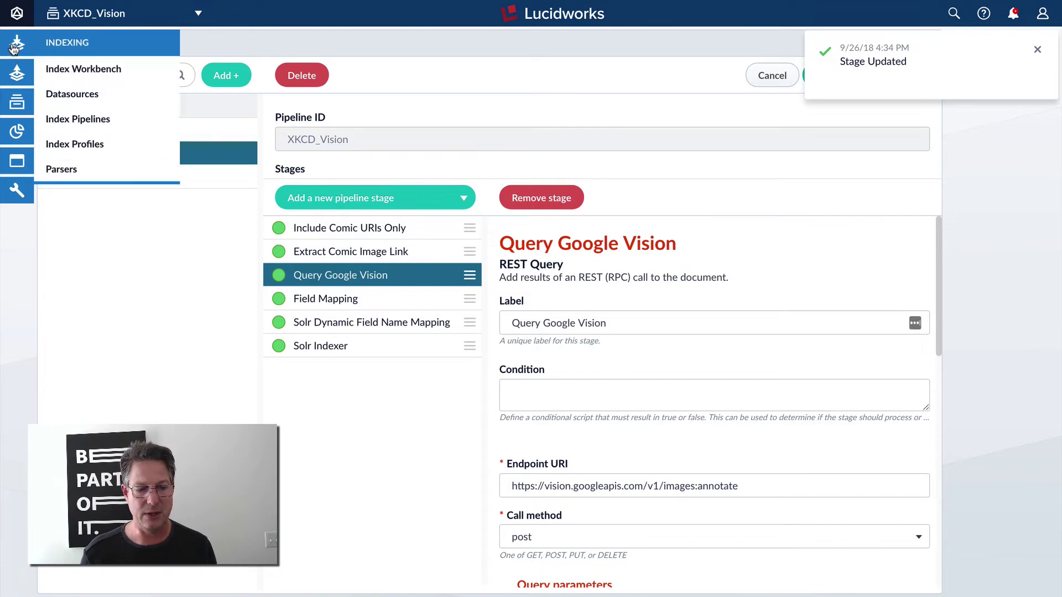
click(64, 95)
click(201, 130)
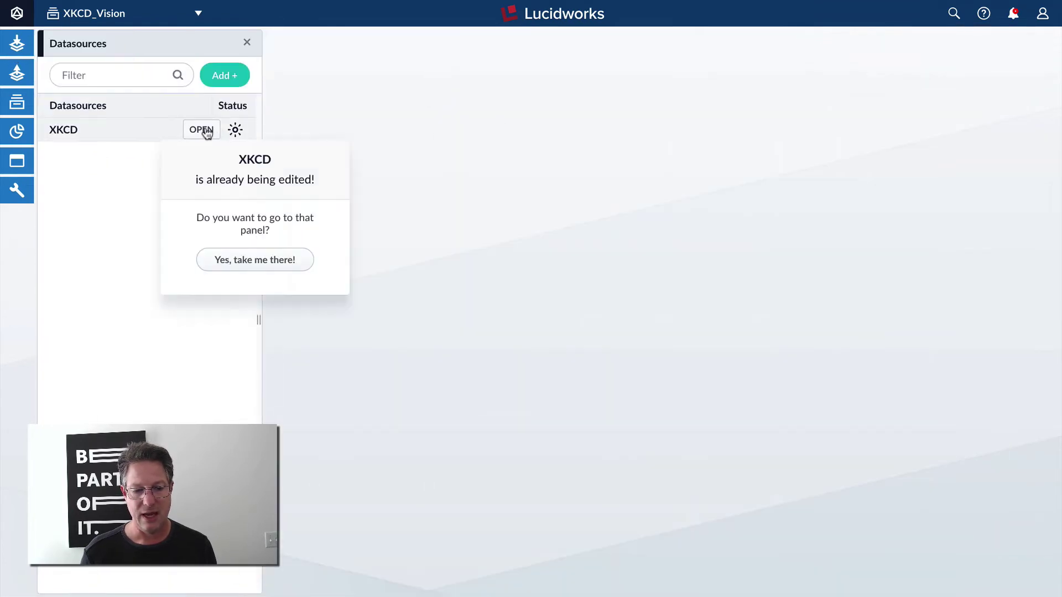
click(240, 260)
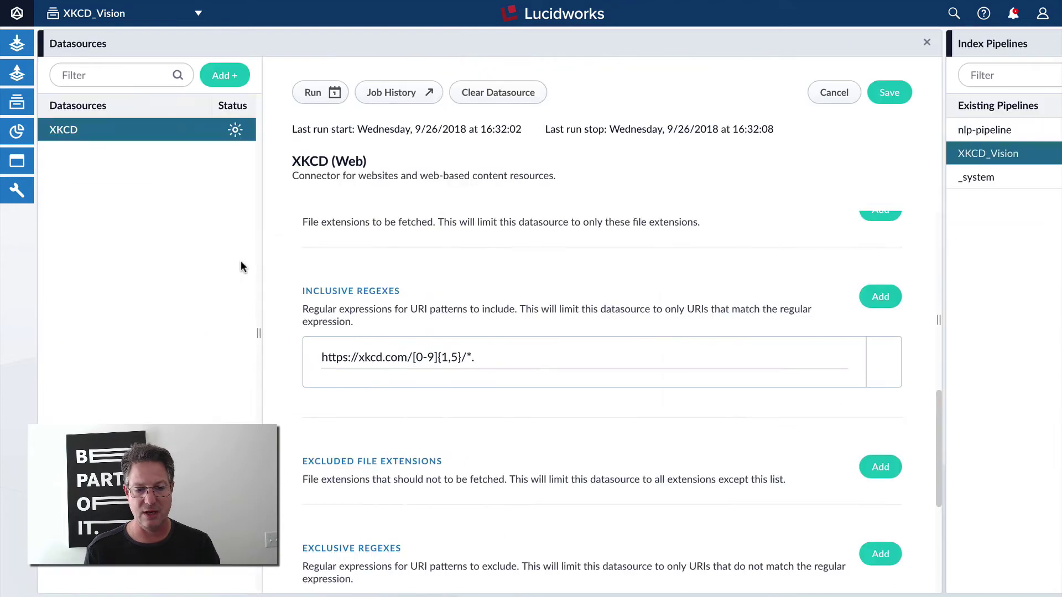
click(514, 95)
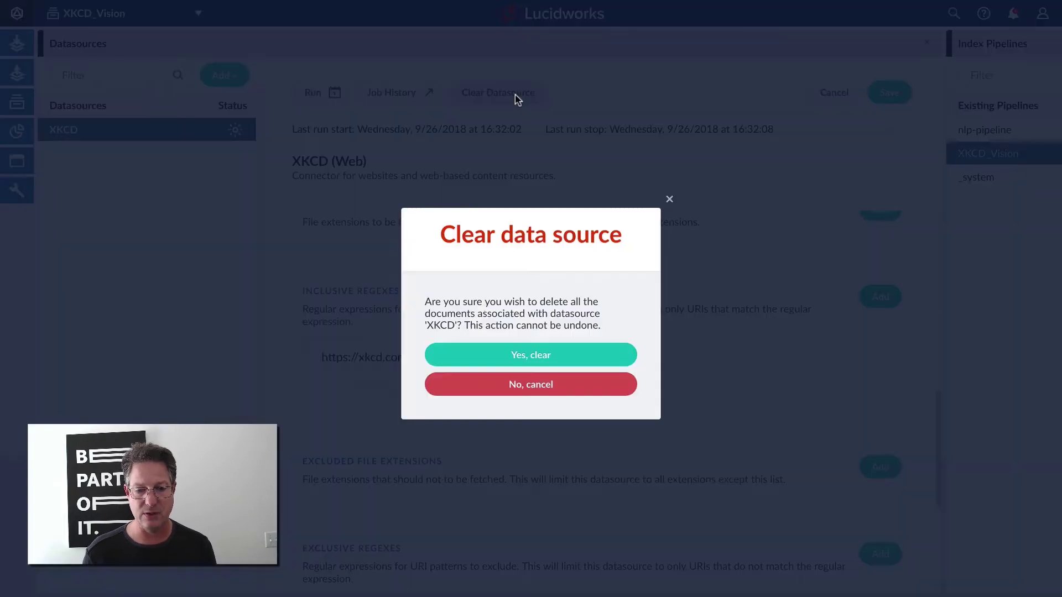
click(541, 356)
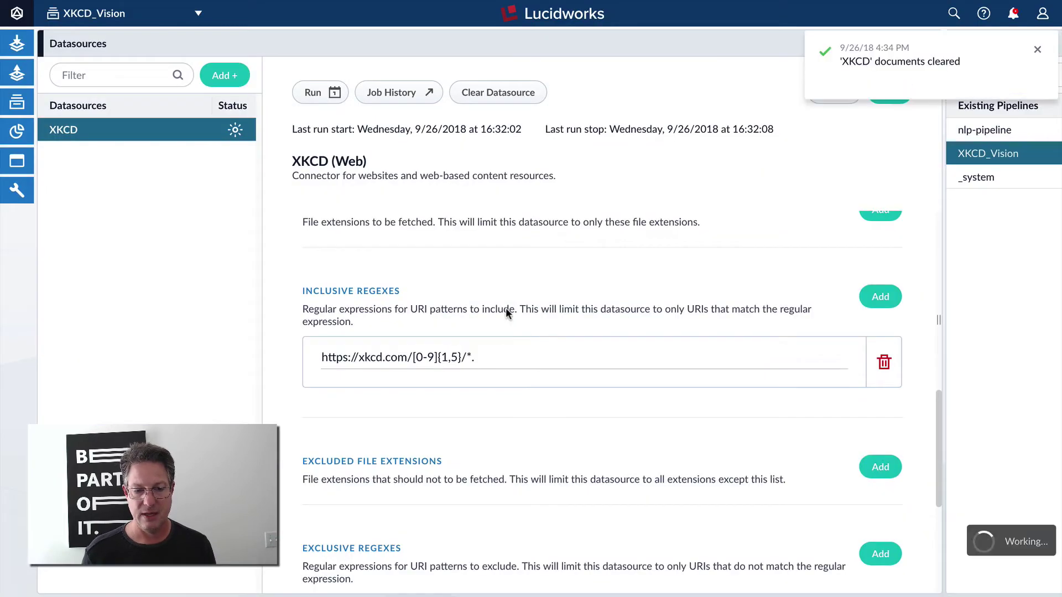
Step: Start a crawl job for the XKCD datasource, save its job configuration, and dismiss the notifications
click(328, 94)
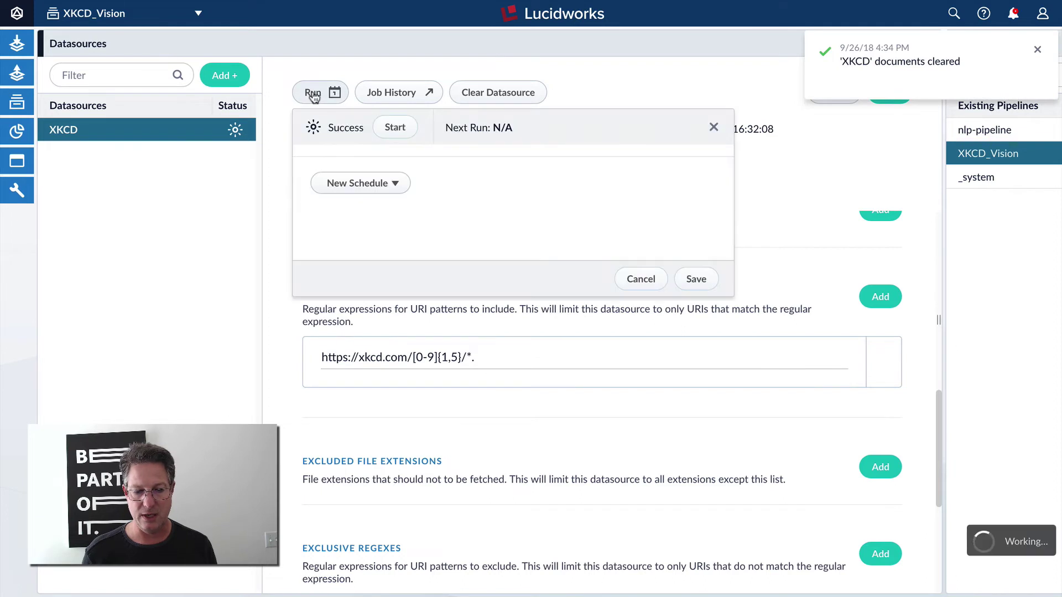
click(396, 129)
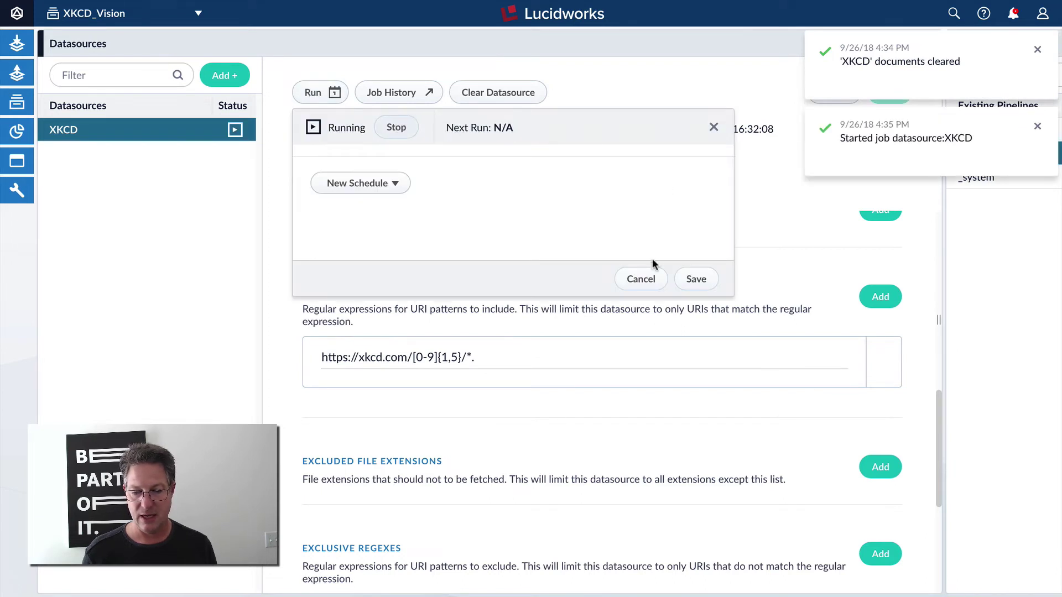
click(715, 280)
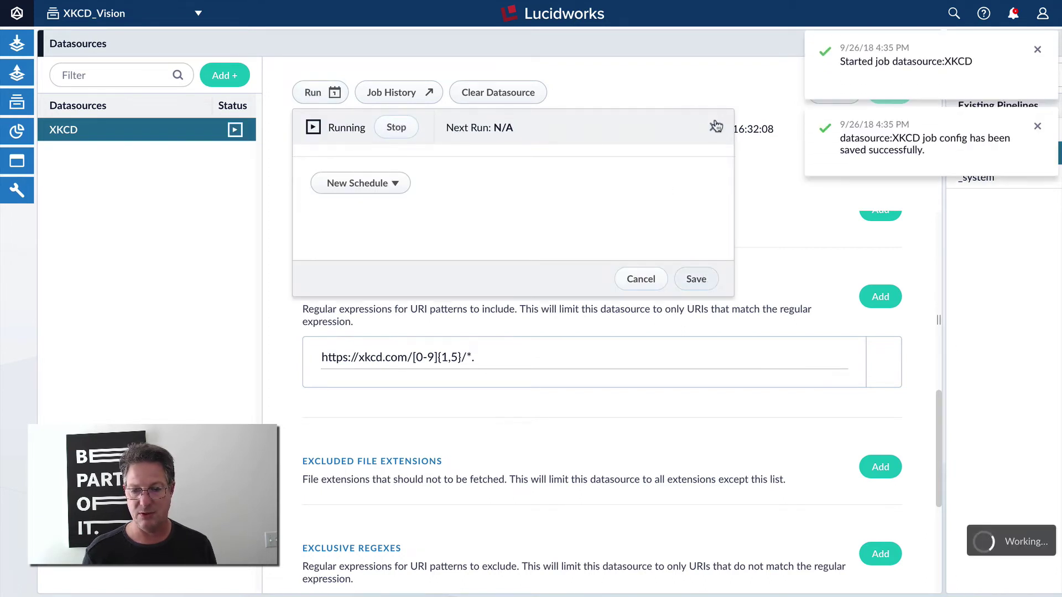
click(1038, 50)
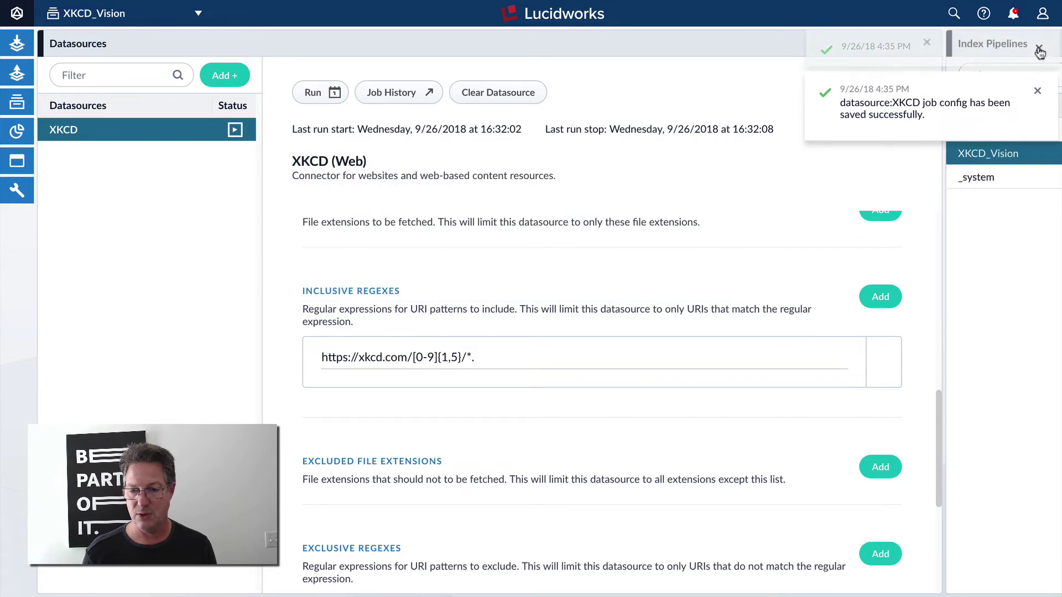
click(1039, 52)
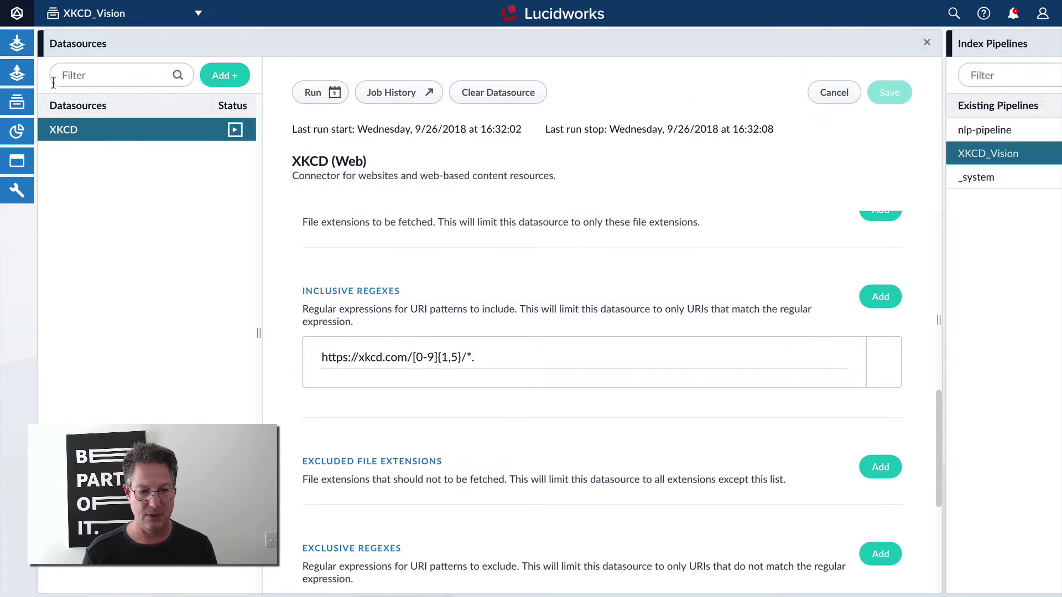
Step: Open the Query Workbench and run the *:* query to list the newly indexed comics
mouse_move(15, 80)
click(73, 102)
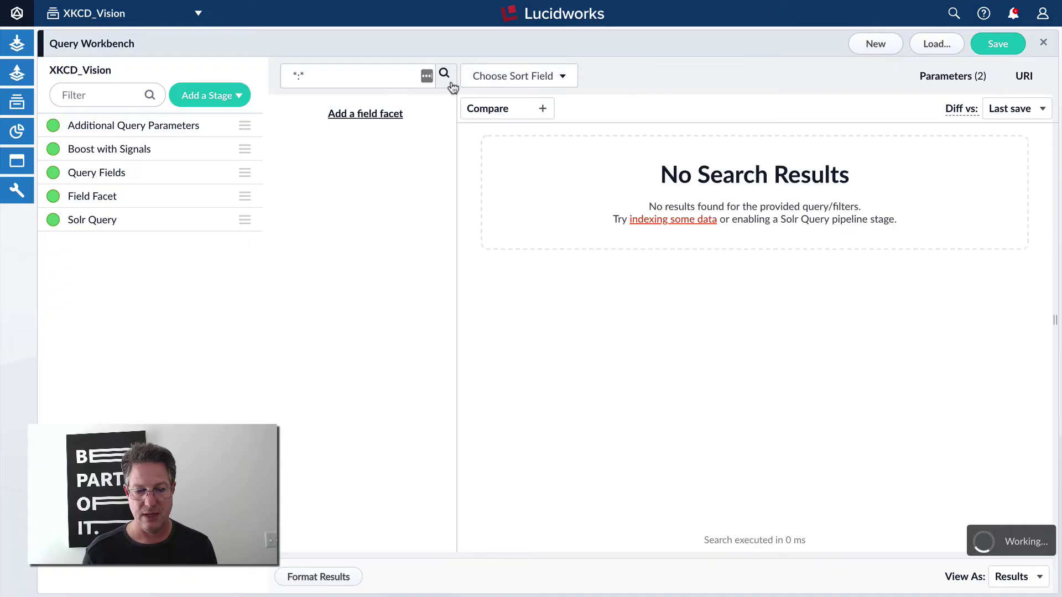
click(451, 82)
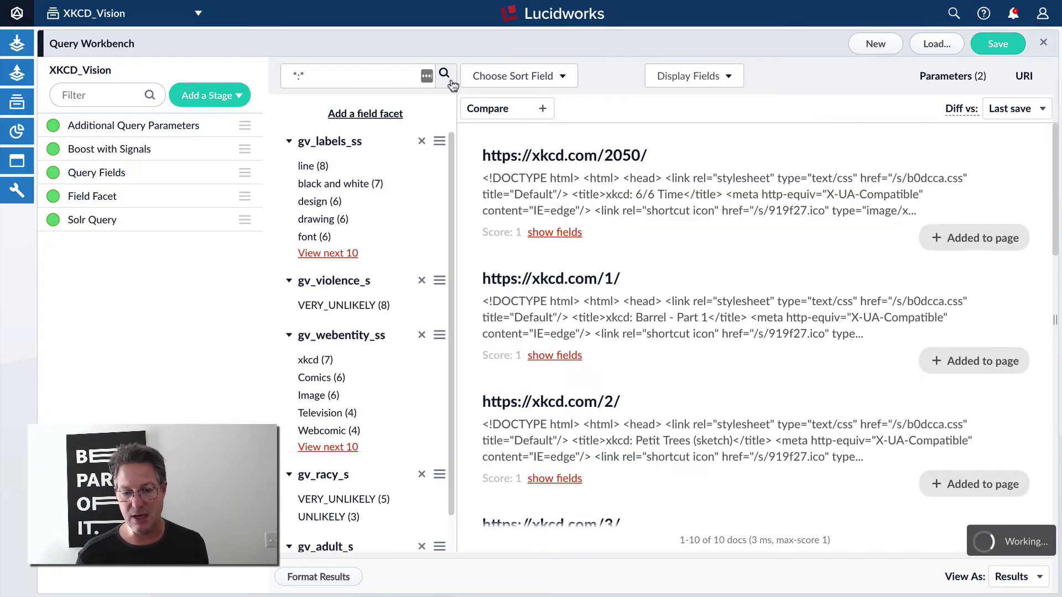
Step: Set the description display field of the search results to image_url_s and look through the listed comics
click(711, 81)
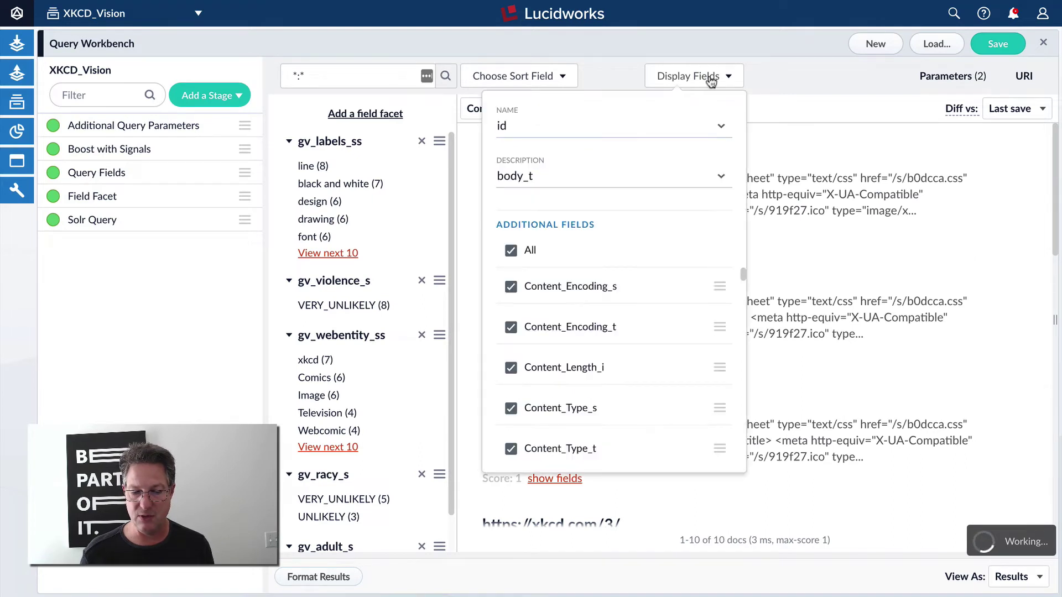
click(692, 178)
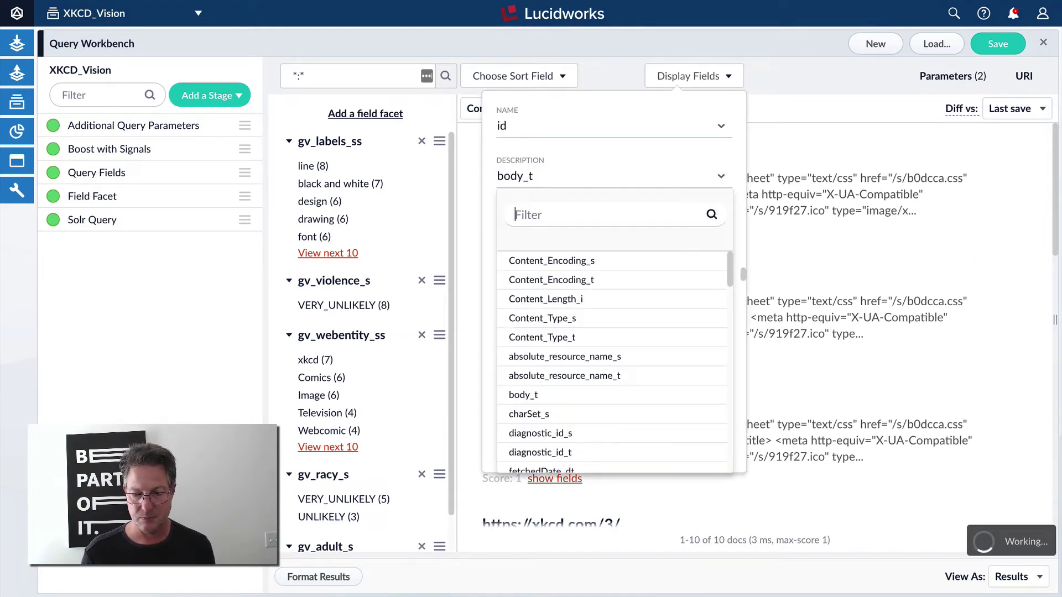
text(url)
click(593, 261)
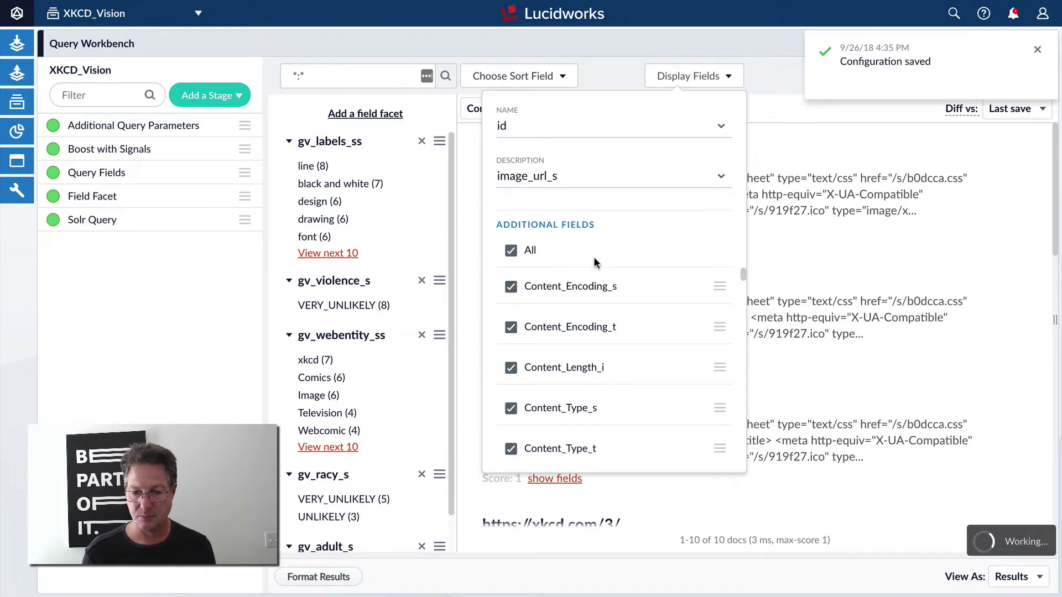
click(796, 125)
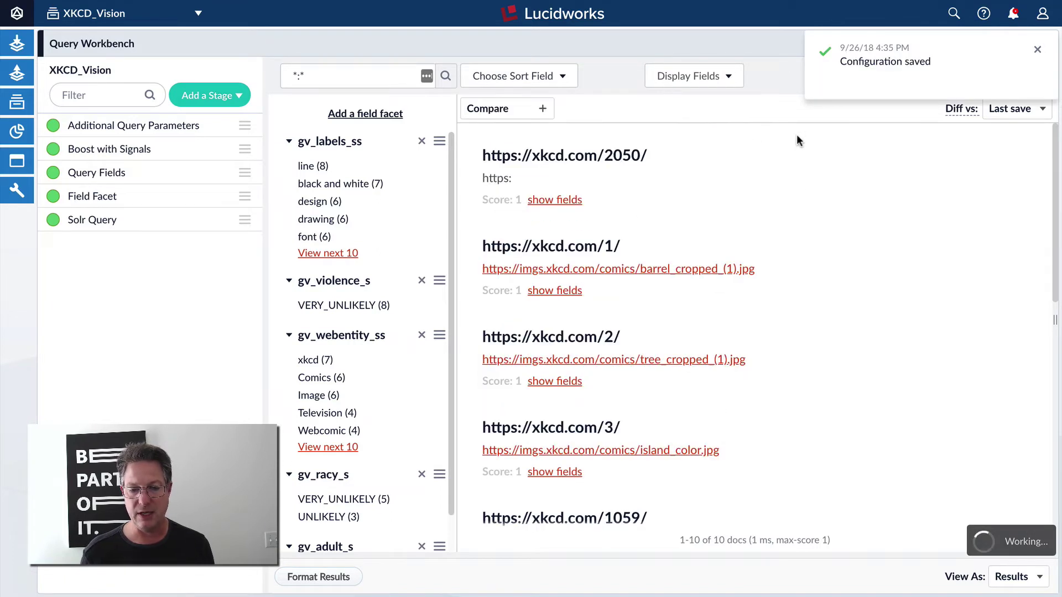
scroll(618, 187, down, 2)
scroll(621, 190, up, 2)
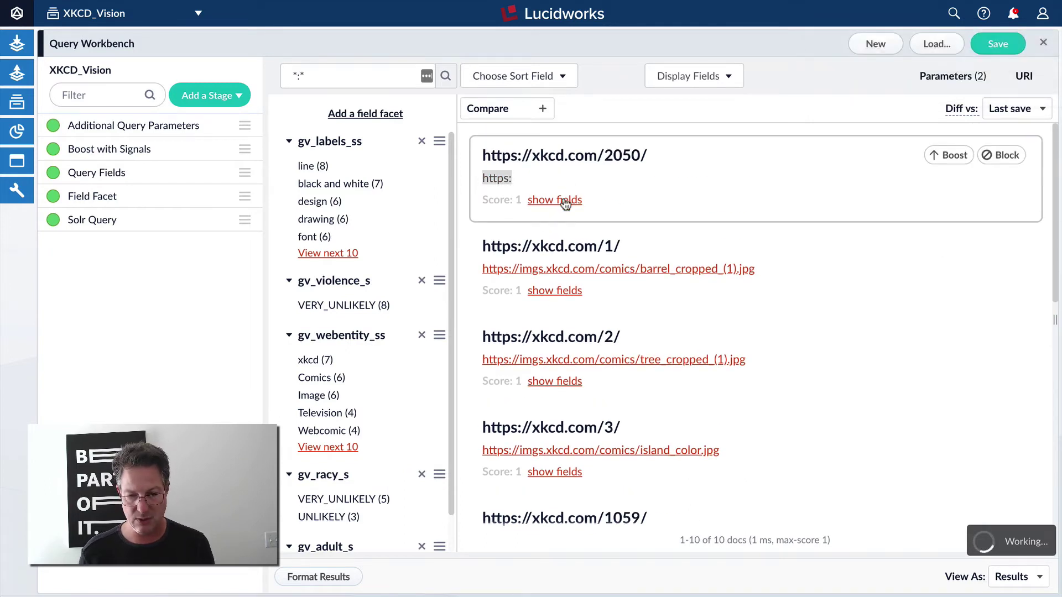
drag(658, 153, 476, 161)
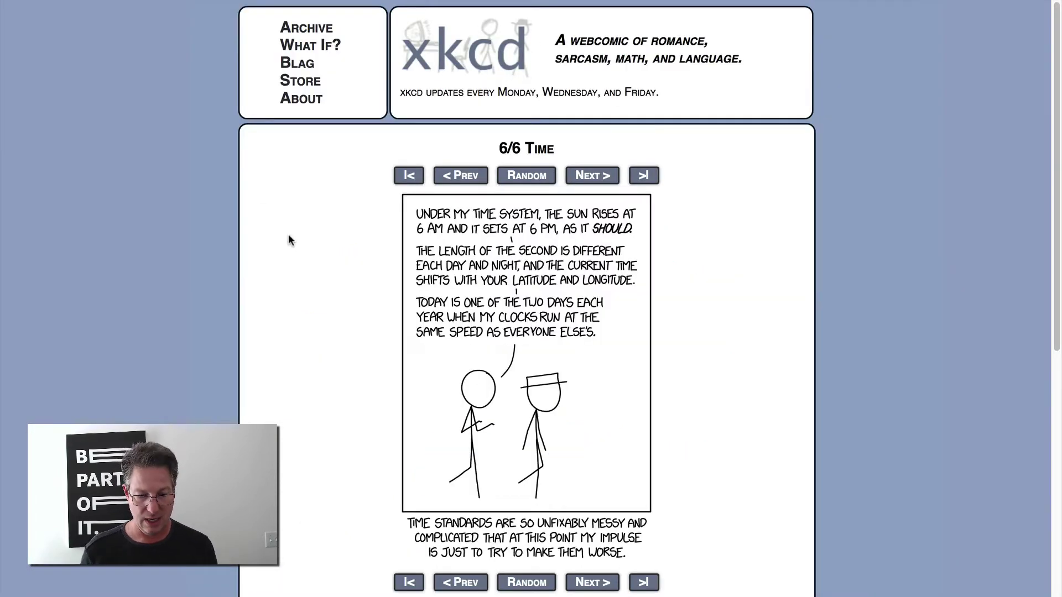
right_click(288, 235)
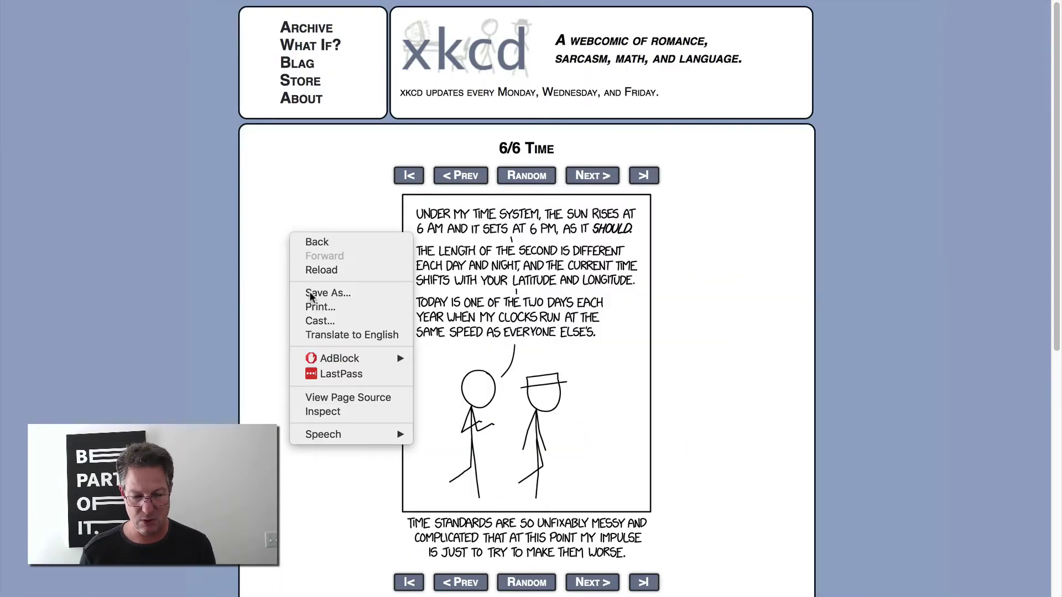
click(327, 397)
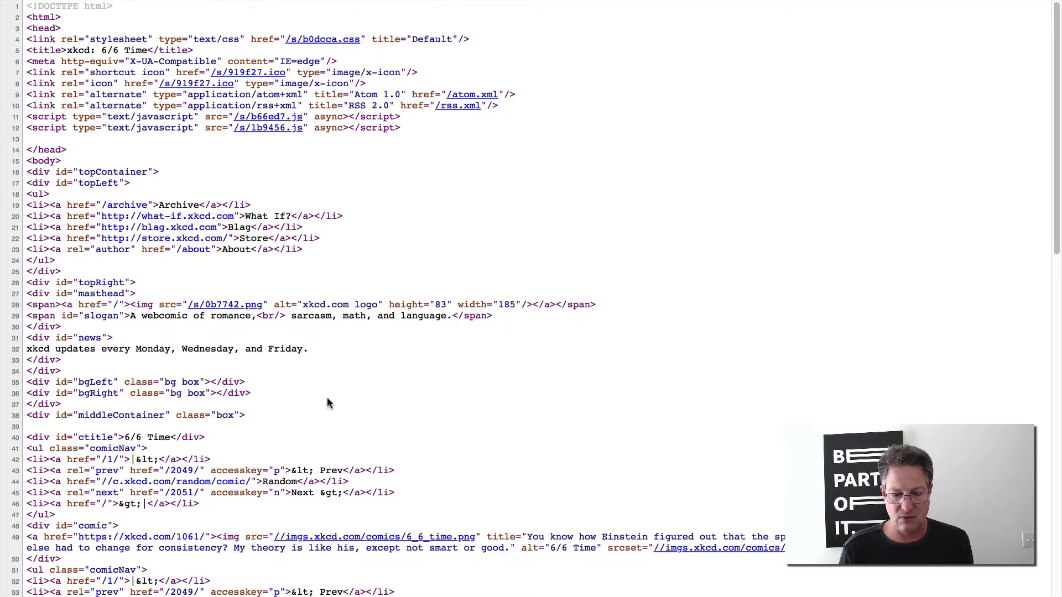
scroll(327, 402, down, 15)
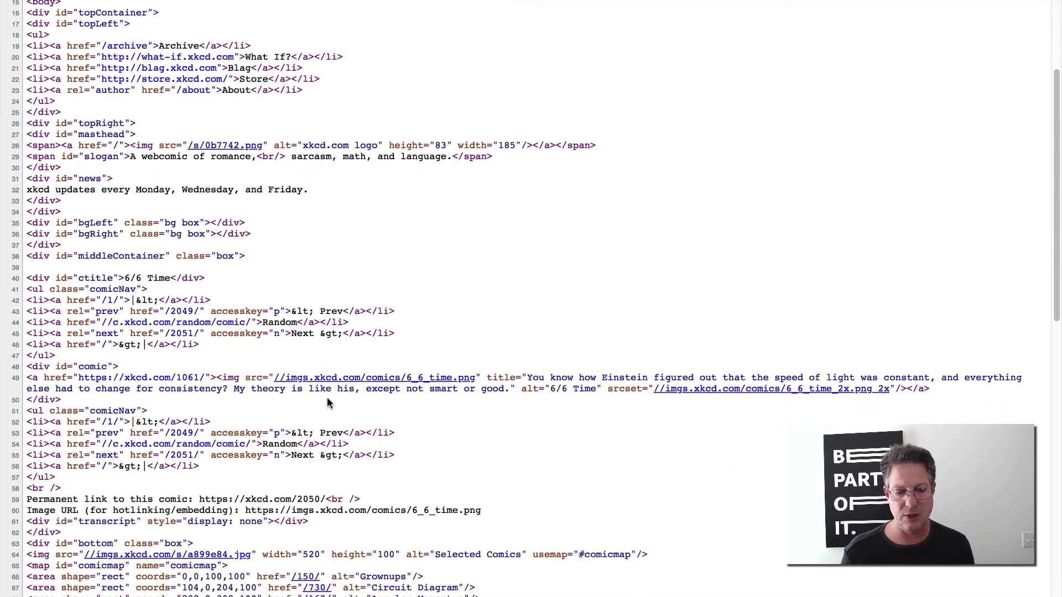
scroll(327, 403, down, 1)
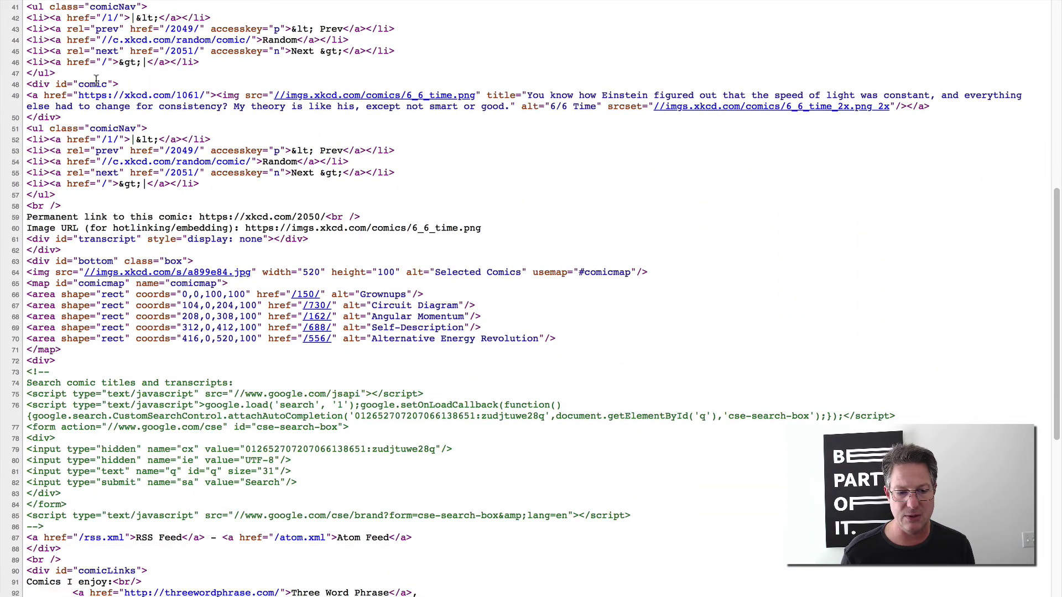
drag(121, 81, 20, 88)
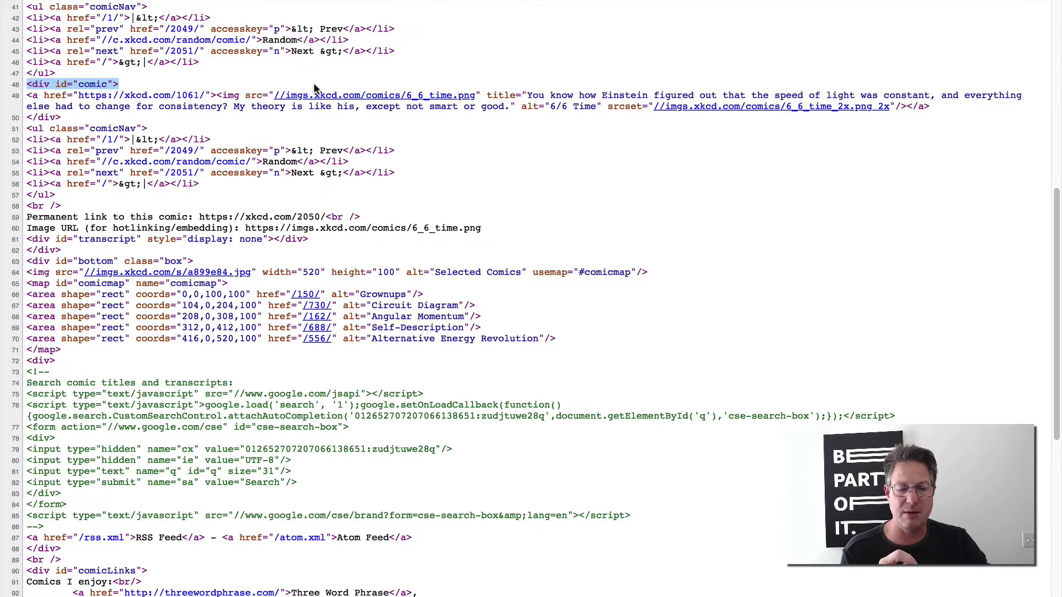
drag(216, 94, 270, 95)
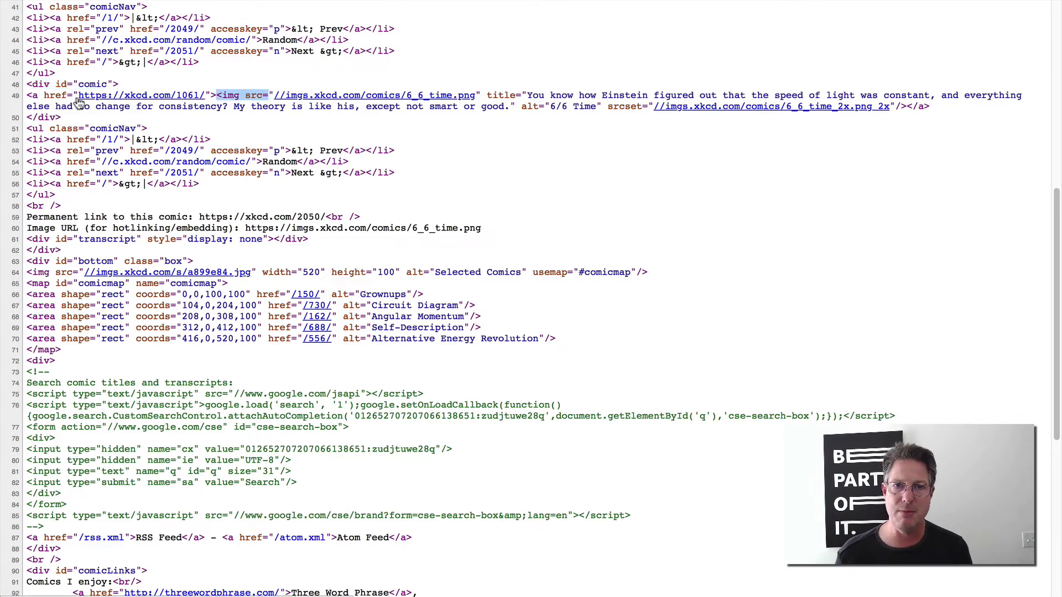
drag(26, 95, 43, 95)
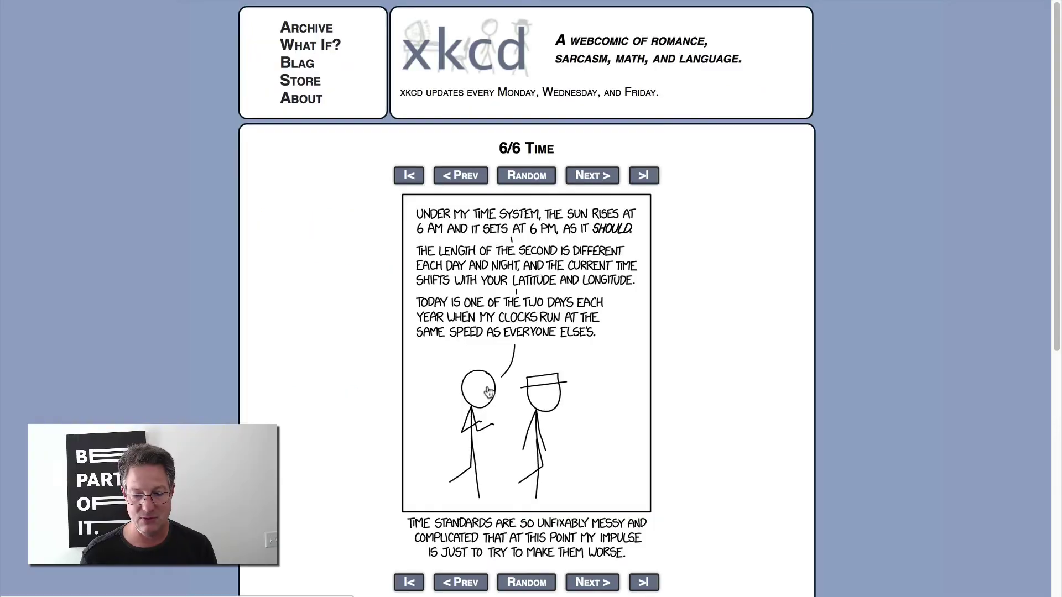
click(507, 331)
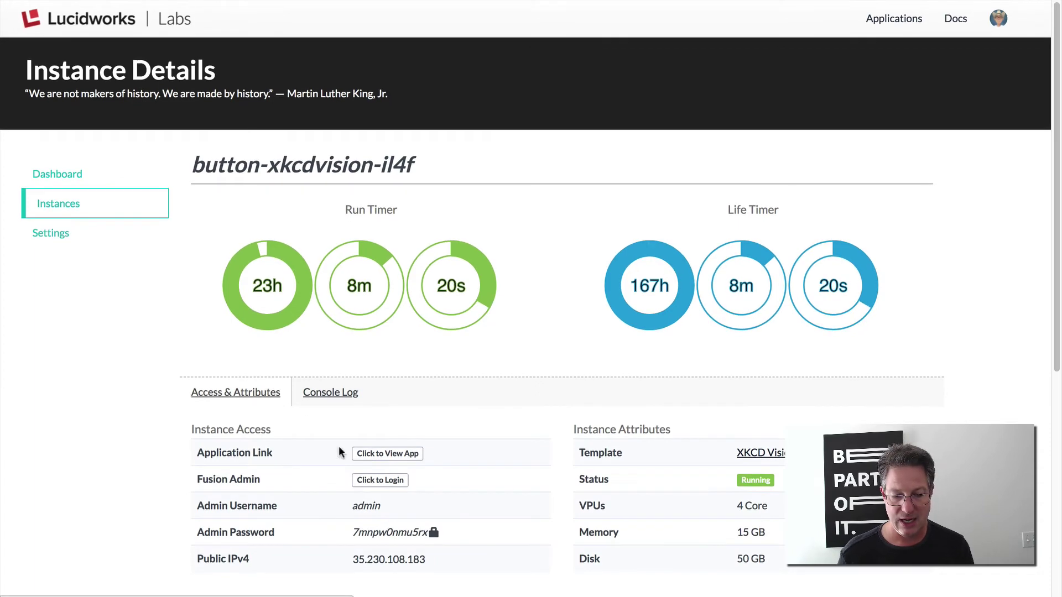
Step: Open the XKCD Vision search application from the Lucidworks Labs instance details and browse its comic results
click(377, 457)
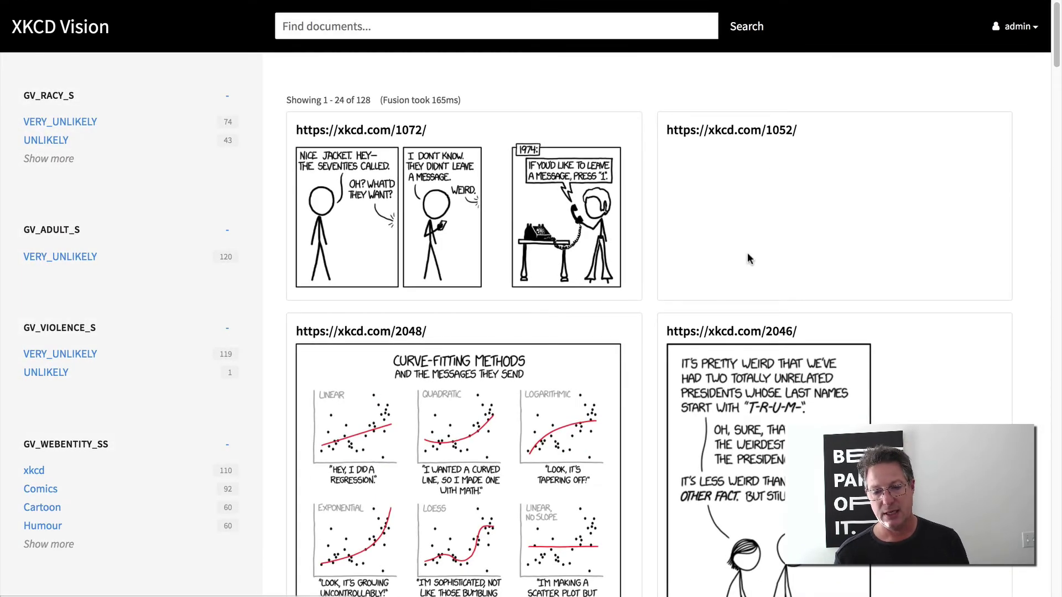
scroll(845, 247, down, 1)
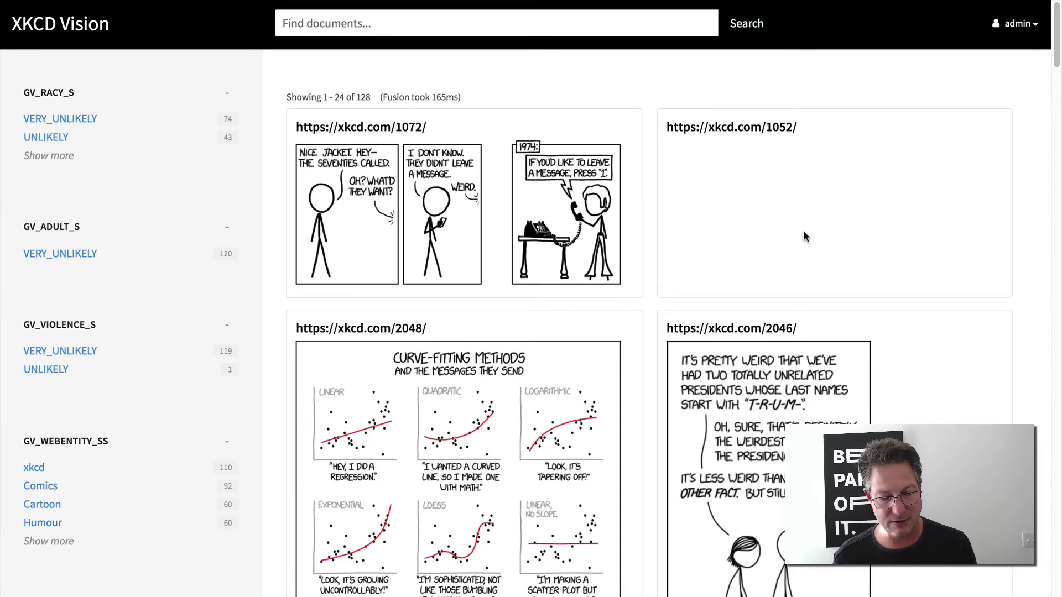
scroll(803, 230, down, 15)
scroll(803, 230, down, 13)
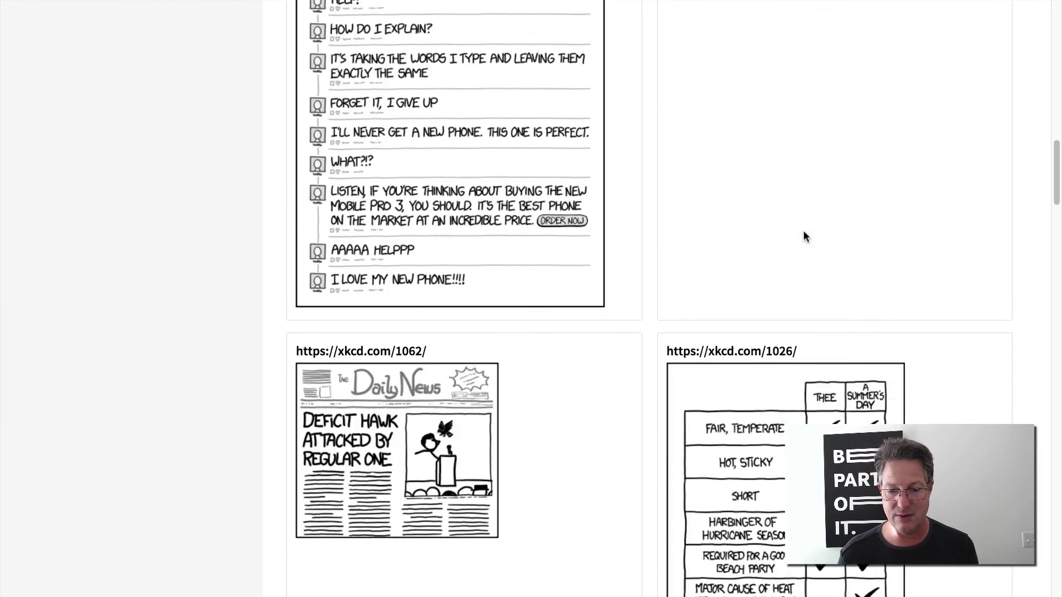
scroll(803, 230, up, 10)
scroll(803, 230, up, 20)
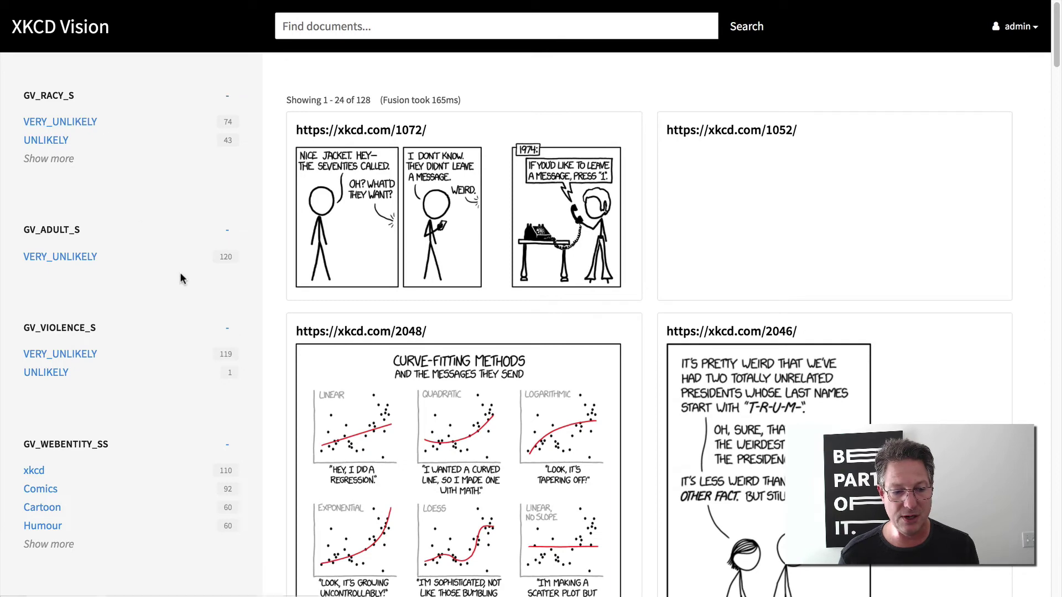
Step: Examine the Google Vision facets and expand GV_WEBENTITY_SS to show its additional values
scroll(180, 272, down, 1)
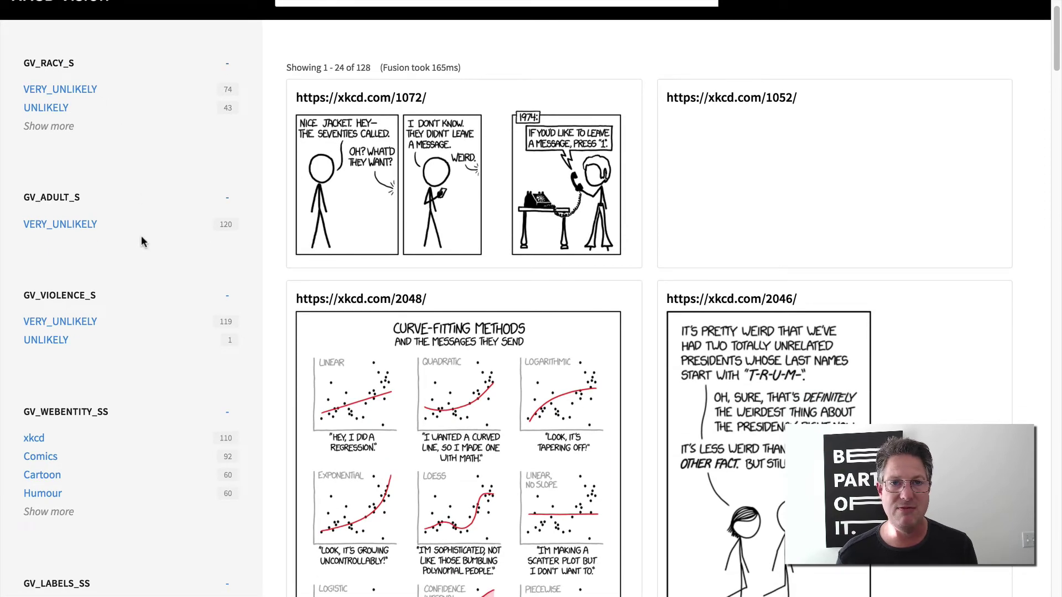
scroll(142, 240, down, 7)
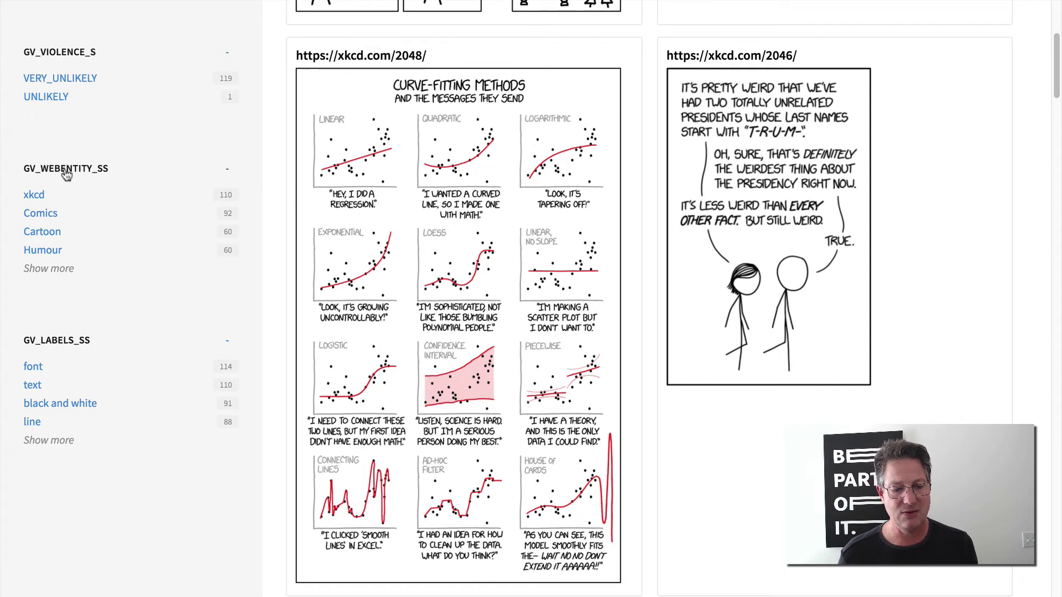
click(64, 268)
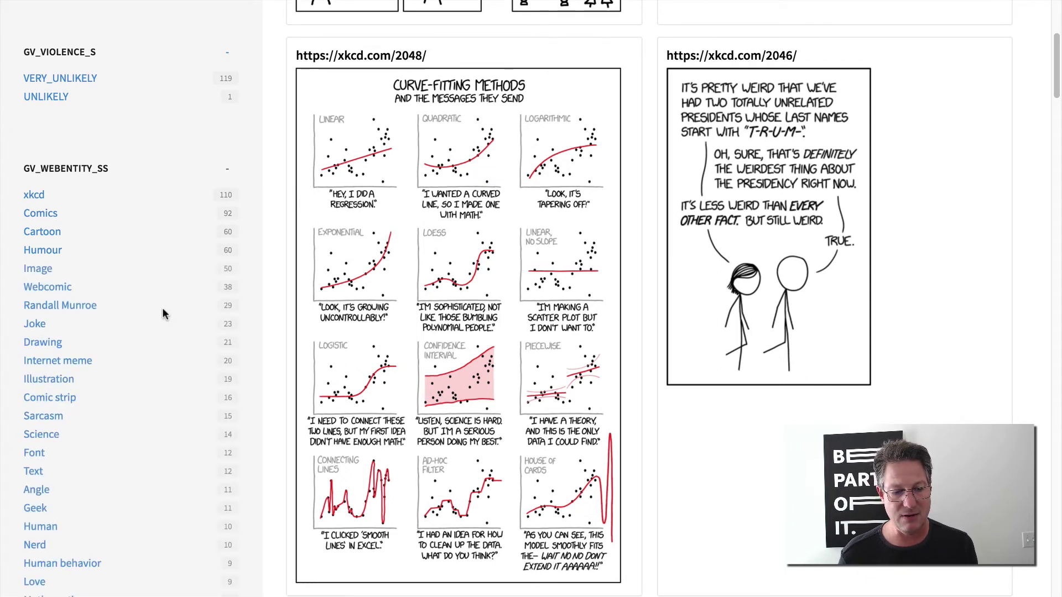
scroll(162, 313, down, 3)
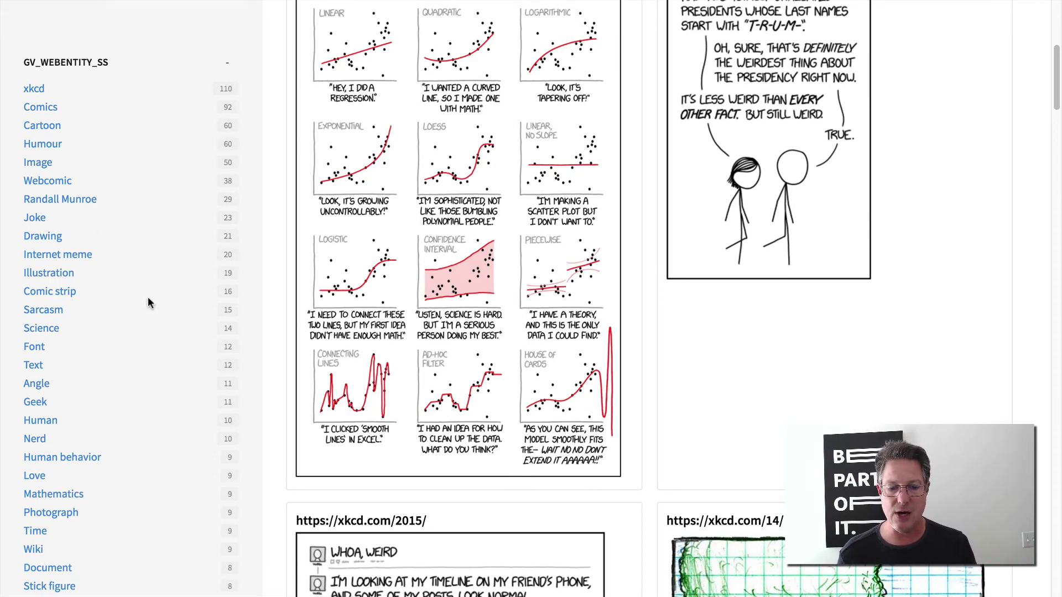
scroll(148, 299, up, 2)
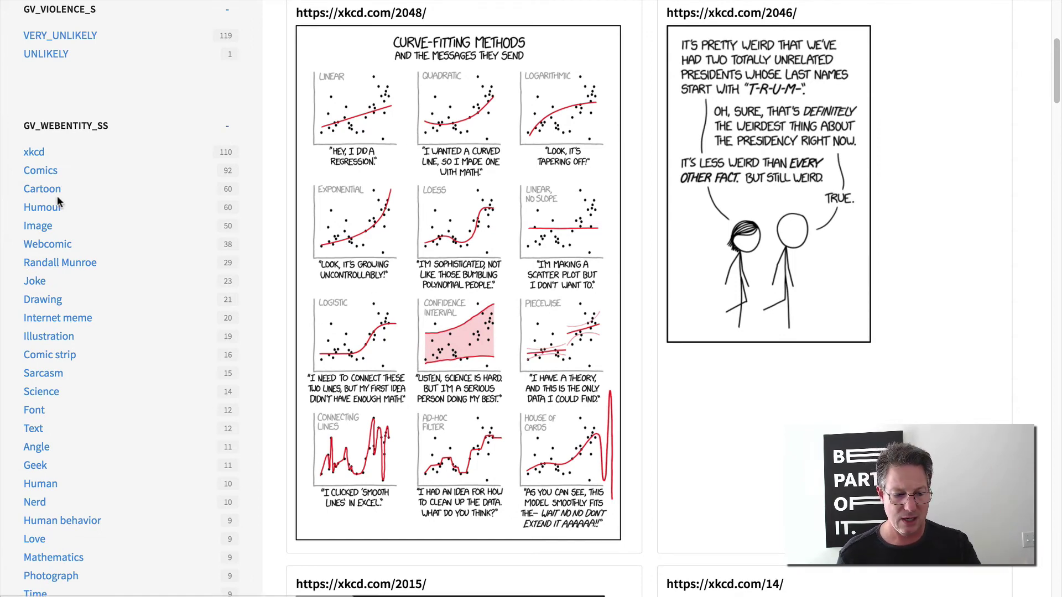
Step: Look through the GV_WEBENTITY_SS facet values and expand GV_LABELS_SS to show its additional labels
scroll(57, 199, up, 5)
scroll(57, 199, down, 7)
scroll(57, 199, down, 8)
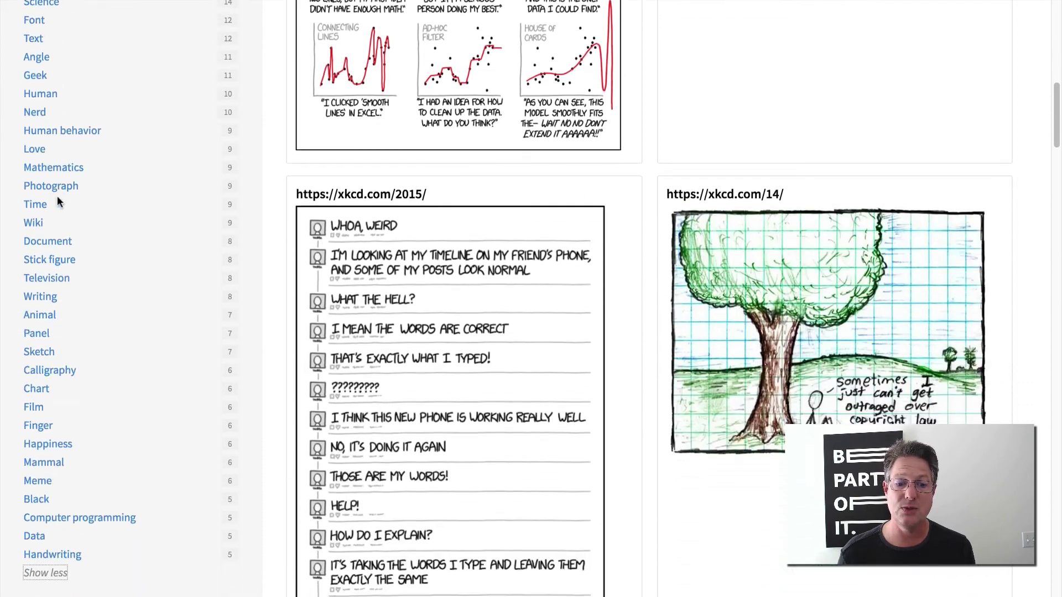
scroll(58, 196, down, 5)
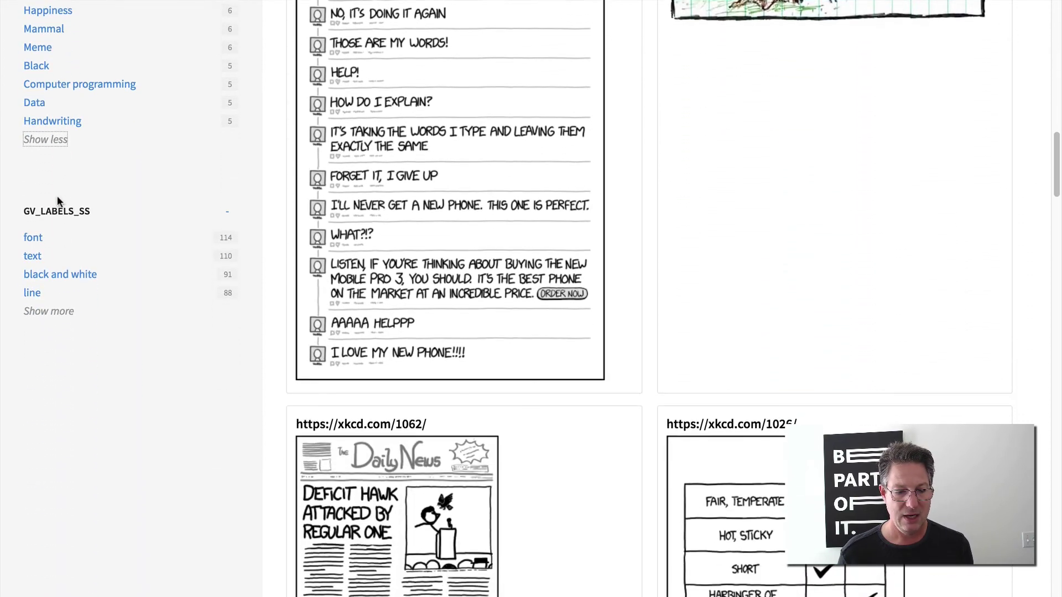
click(59, 308)
scroll(126, 357, up, 4)
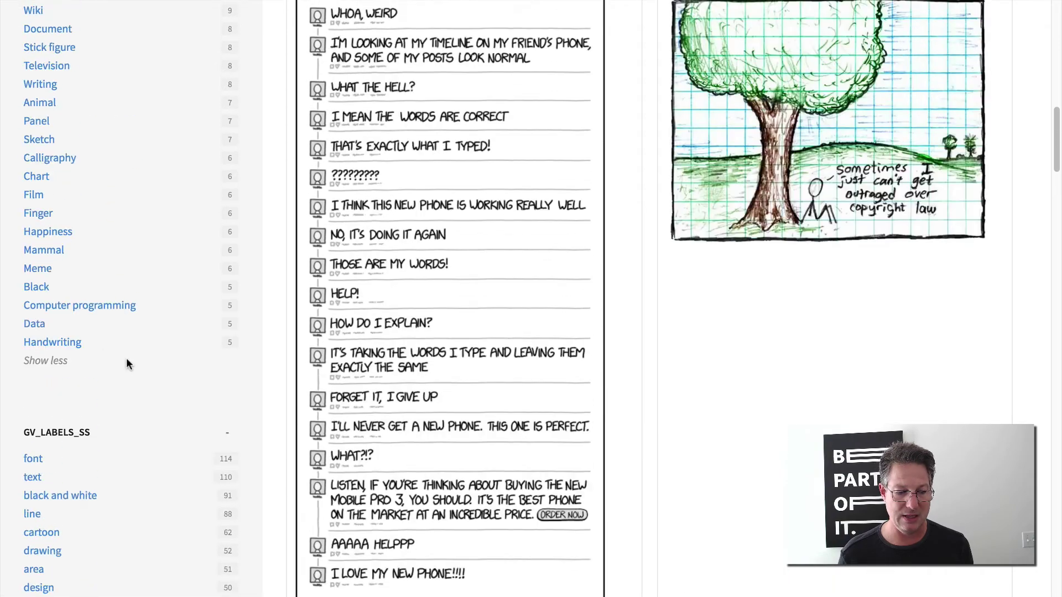
scroll(126, 357, down, 5)
Step: Review the expanded web entity and label facets alongside the comic results, from the start of the result list down to the labels
scroll(127, 363, up, 20)
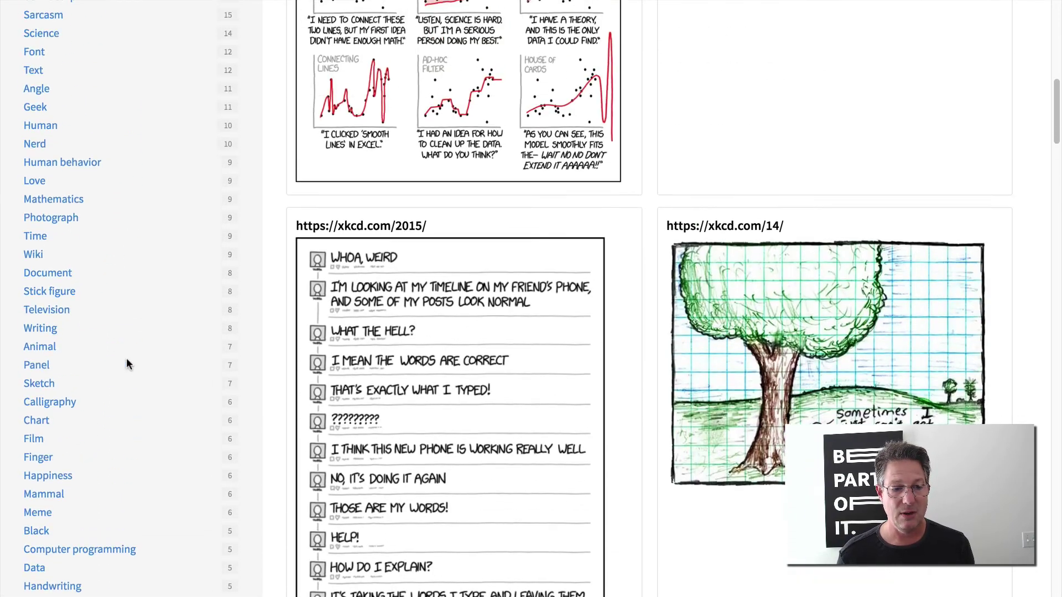
scroll(126, 357, up, 3)
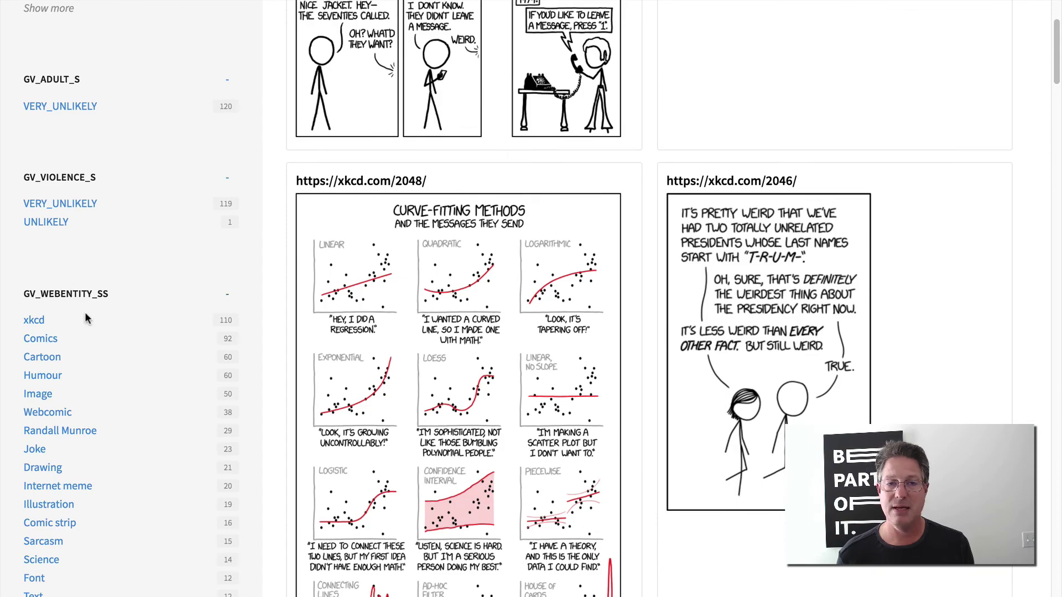
scroll(84, 312, up, 1)
scroll(84, 312, down, 4)
scroll(85, 313, down, 1)
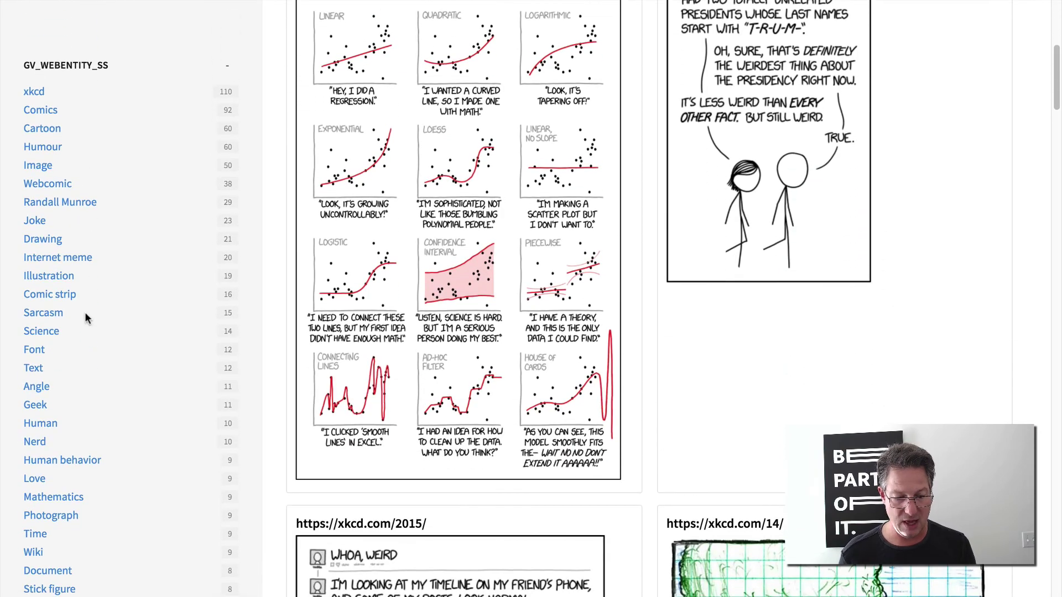
scroll(85, 313, down, 5)
scroll(85, 313, up, 7)
scroll(84, 311, up, 5)
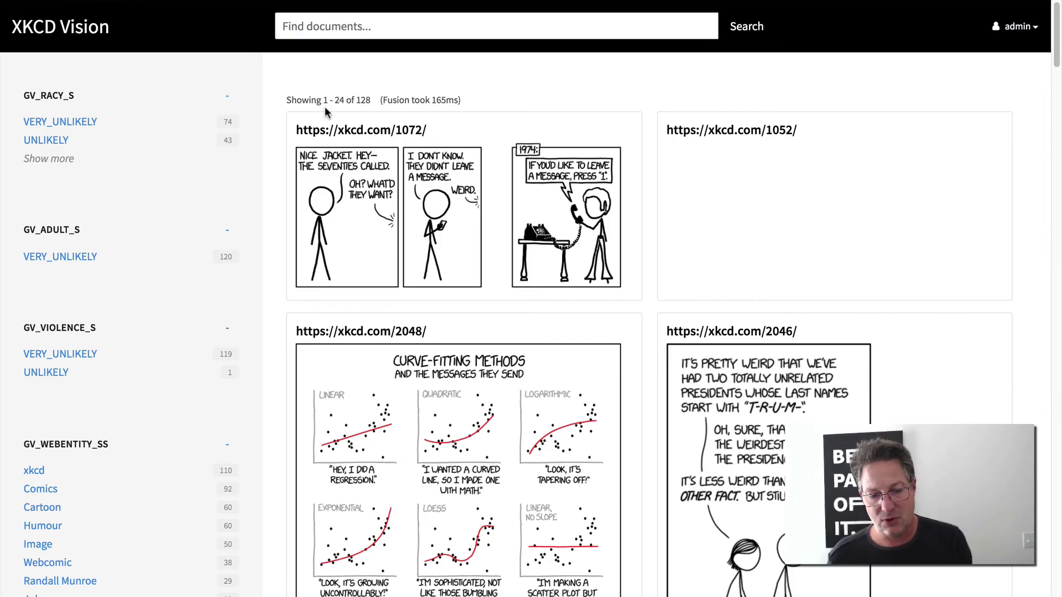
scroll(525, 440, down, 20)
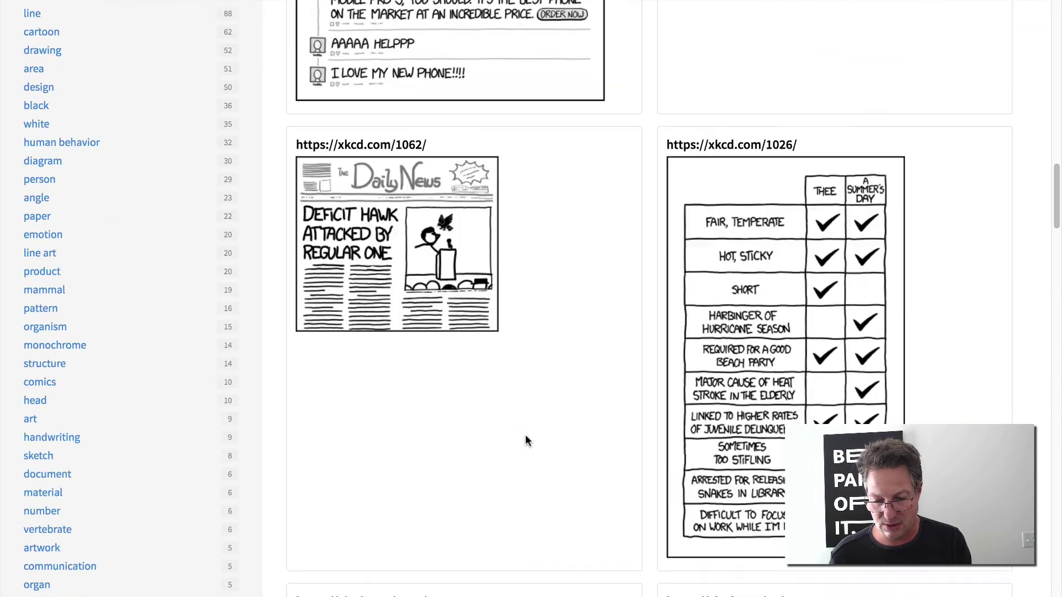